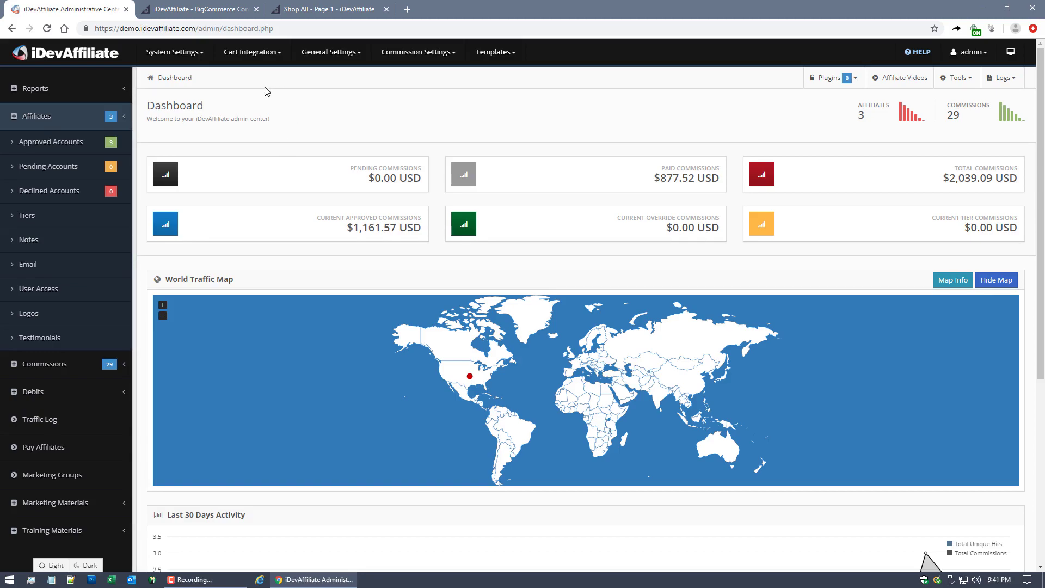
- Choose Bigcommerce as the cart to integrate in the Shopping Cart Integration Wizard and continue to the integration profiles
{"action": "left_click", "coordinate": [265, 54]}
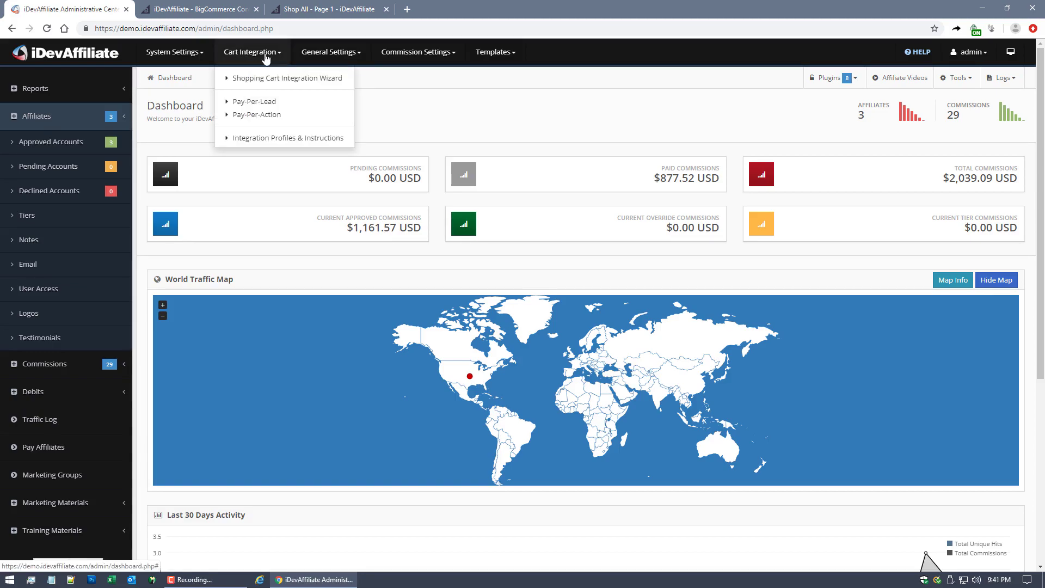
{"action": "left_click", "coordinate": [303, 79]}
{"action": "left_click", "coordinate": [647, 251]}
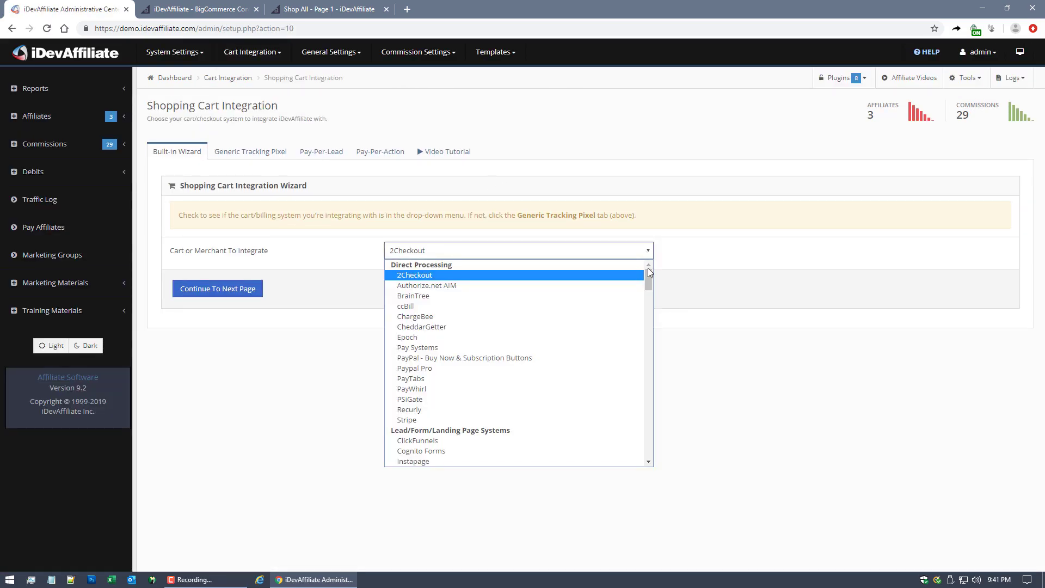
{"action": "left_click_drag", "start_coordinate": [647, 268], "coordinate": [647, 364]}
{"action": "left_click", "coordinate": [455, 289]}
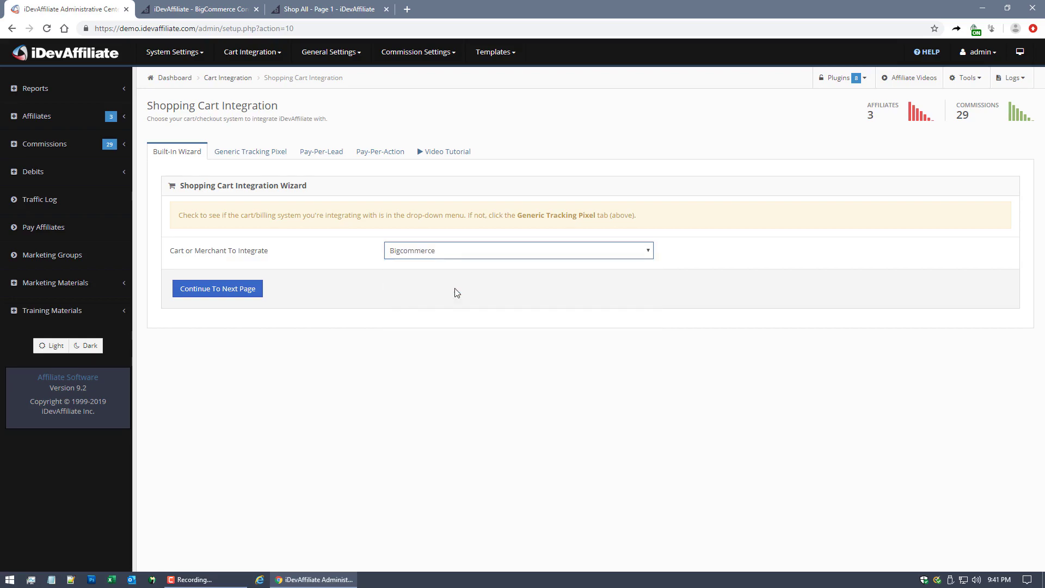
{"action": "left_click", "coordinate": [222, 290]}
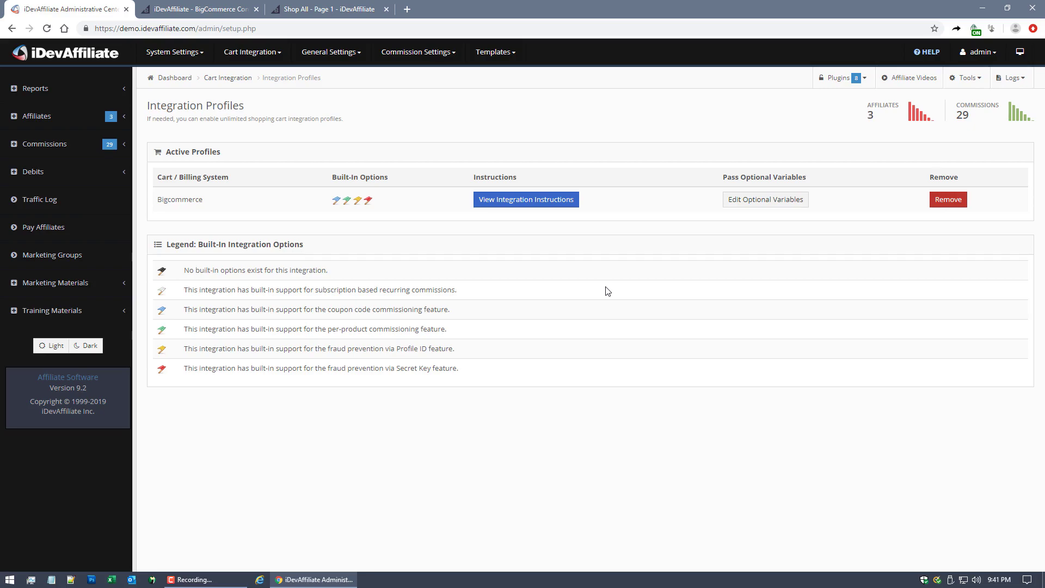
- Open the Bigcommerce profile's integration instructions and review the numbered API account setup steps
{"action": "left_click", "coordinate": [538, 205]}
{"action": "scroll", "coordinate": [644, 266], "scroll_direction": "down", "scroll_amount": 1}
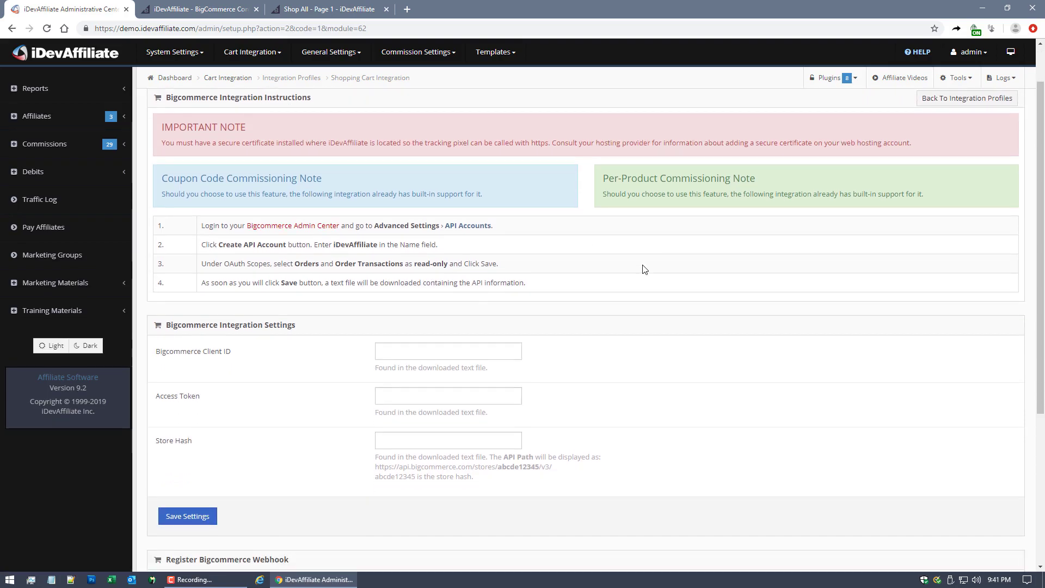
{"action": "scroll", "coordinate": [1041, 178], "scroll_direction": "down", "scroll_amount": 1}
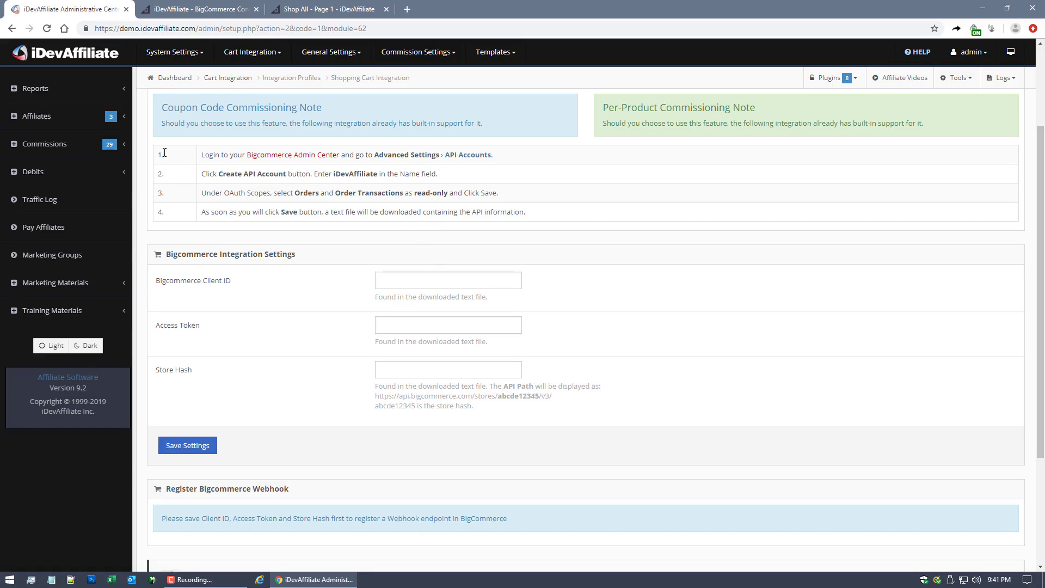
{"action": "left_click_drag", "start_coordinate": [163, 154], "coordinate": [169, 226]}
{"action": "left_click", "coordinate": [315, 228]}
- Switch to the BigCommerce admin and start a new store API account named iDevAffiliate
{"action": "left_click", "coordinate": [200, 9]}
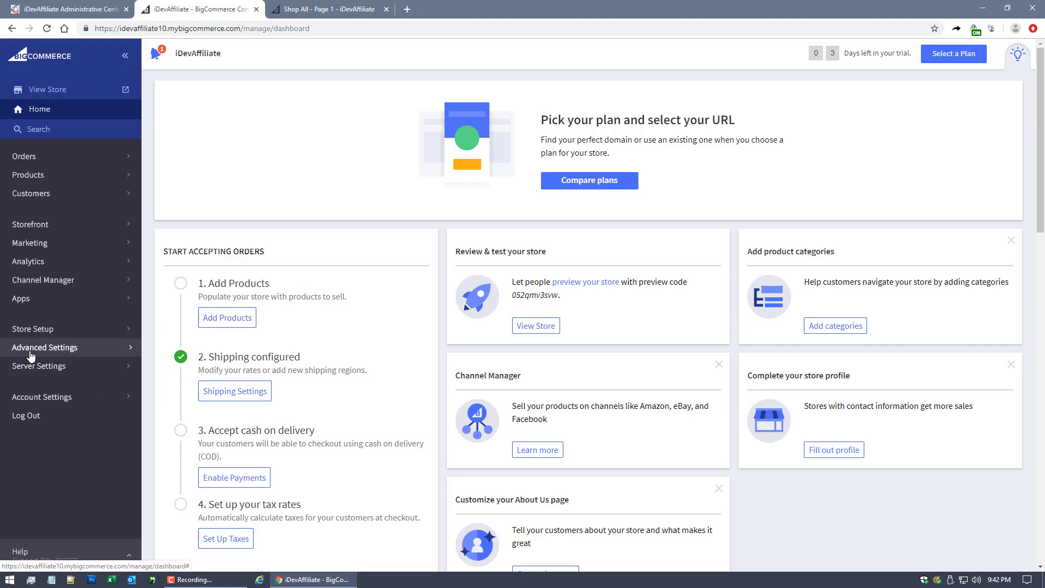
{"action": "left_click", "coordinate": [77, 351]}
{"action": "left_click", "coordinate": [50, 395]}
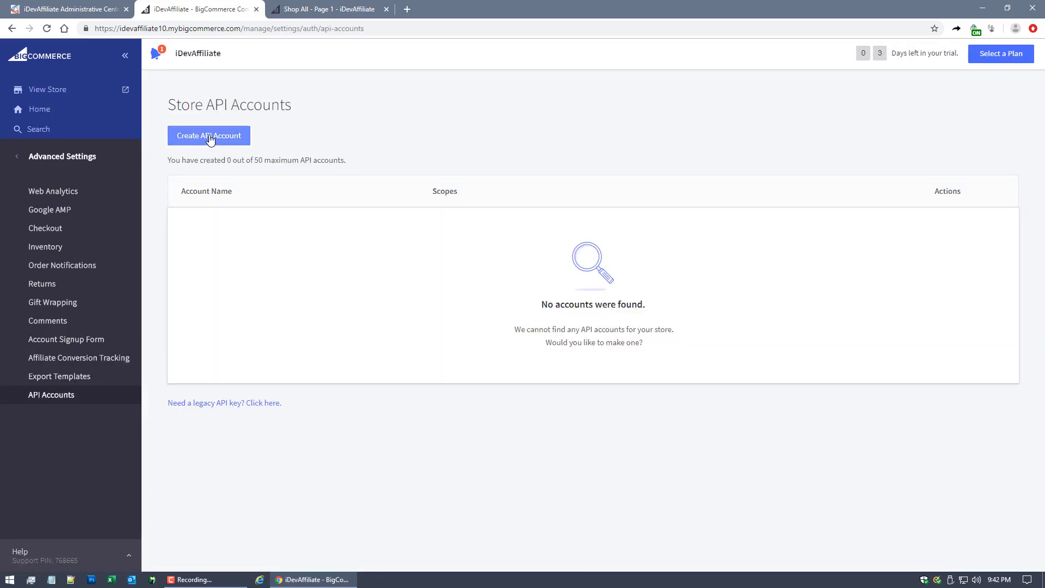
{"action": "left_click", "coordinate": [210, 137]}
{"action": "left_click", "coordinate": [344, 167]}
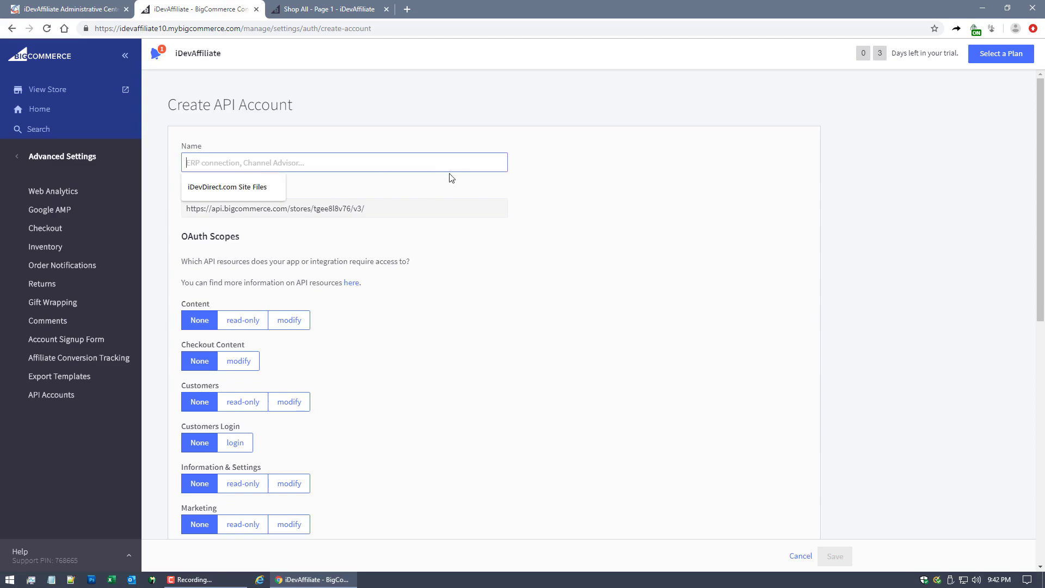
{"action": "type", "text": "iDevAffiliate"}
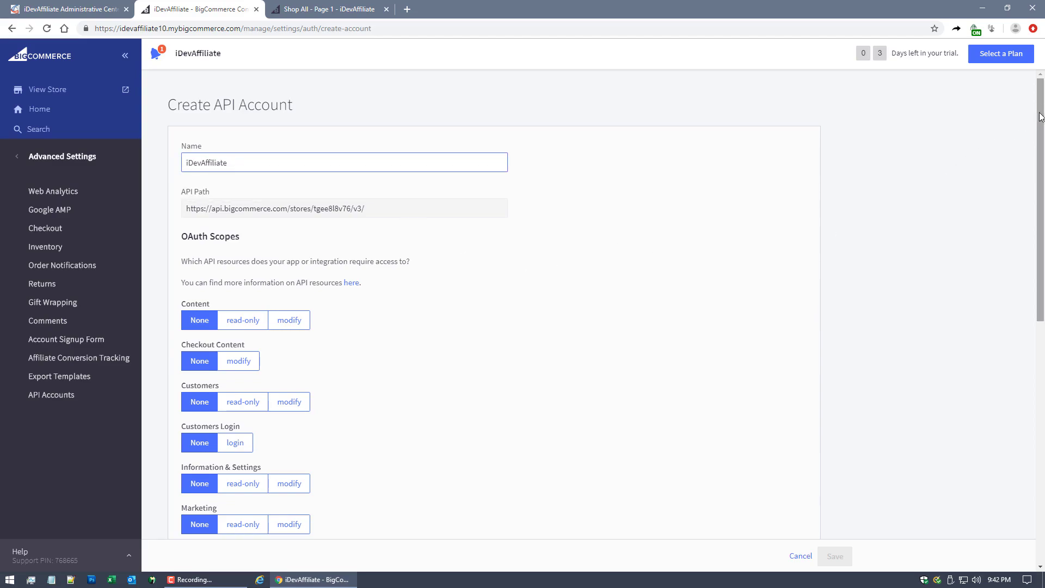
- Grant the API account read-only access to Orders and Order Transactions and save it
{"action": "left_click_drag", "start_coordinate": [1037, 112], "coordinate": [999, 155]}
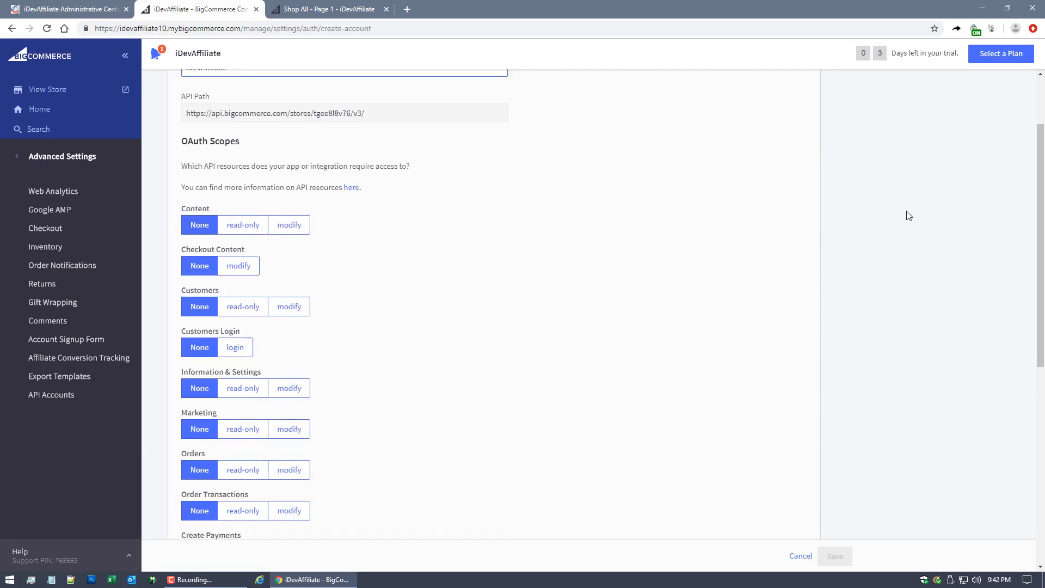
{"action": "scroll", "coordinate": [486, 316], "scroll_direction": "down", "scroll_amount": 2}
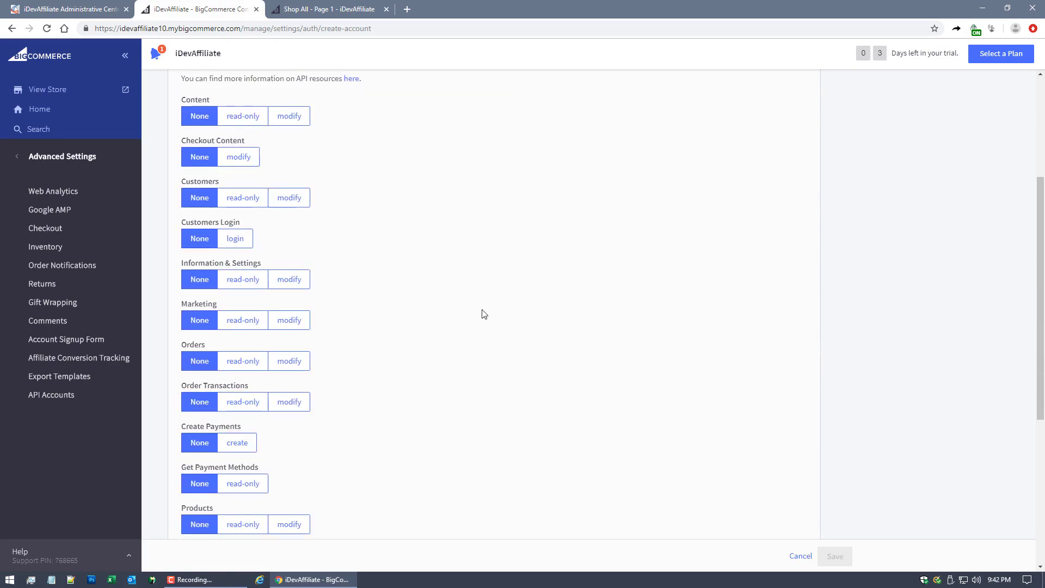
{"action": "left_click", "coordinate": [256, 365]}
{"action": "left_click", "coordinate": [233, 403]}
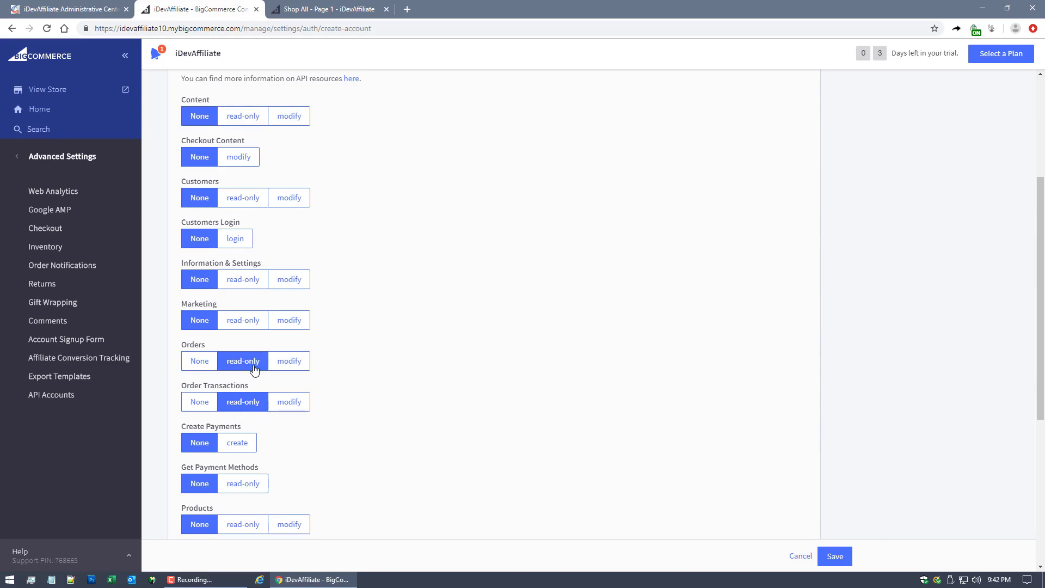
{"action": "left_click", "coordinate": [837, 557]}
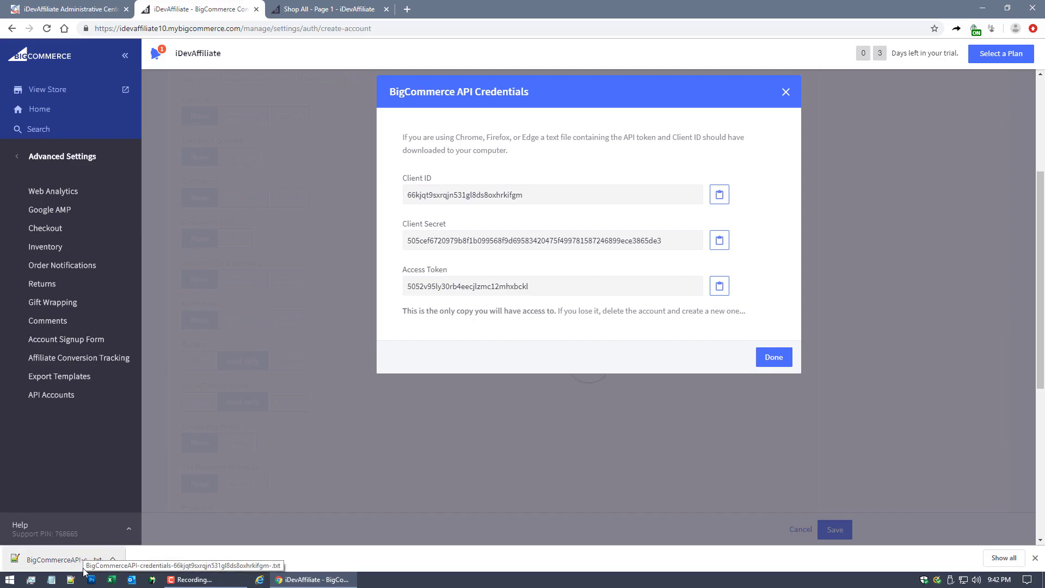
- Copy the Client ID from the BigCommerce API credentials into iDevAffiliate's Bigcommerce Client ID field
{"action": "left_click", "coordinate": [82, 13]}
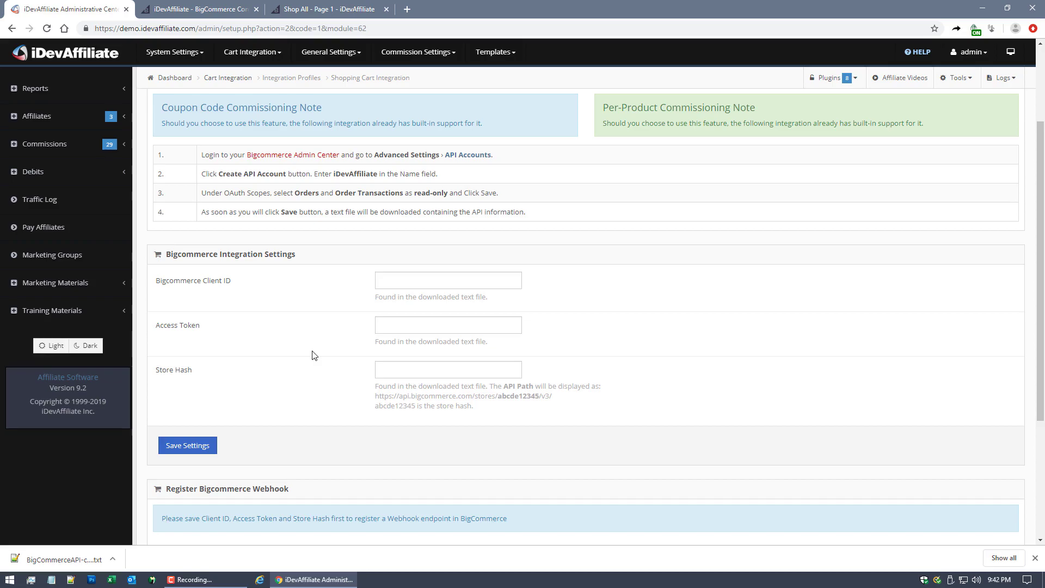
{"action": "left_click", "coordinate": [193, 12]}
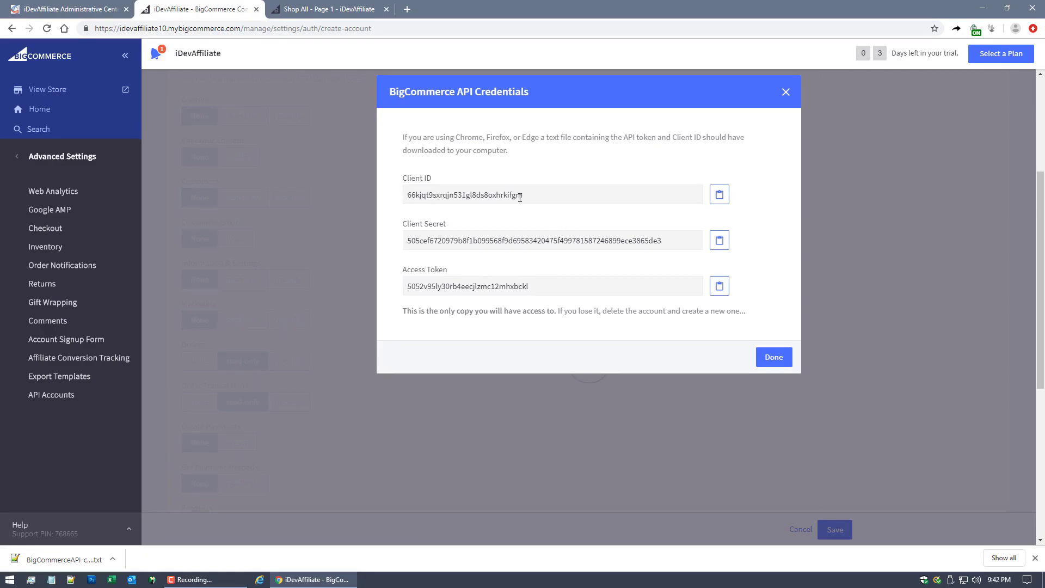
{"action": "left_click_drag", "start_coordinate": [518, 196], "coordinate": [537, 198]}
{"action": "double_click", "coordinate": [471, 197]}
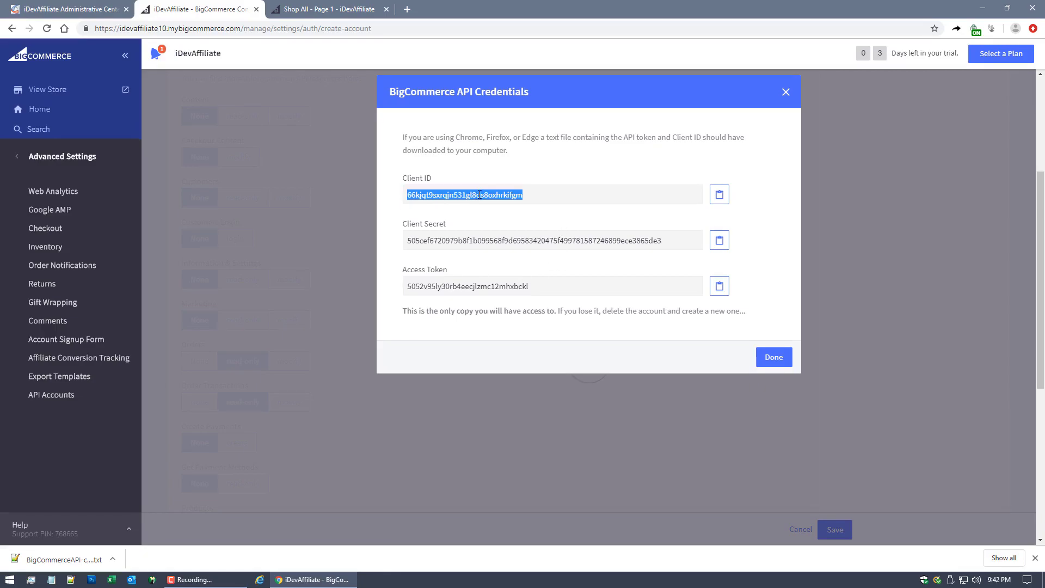
{"action": "right_click", "coordinate": [478, 193]}
{"action": "left_click", "coordinate": [509, 201]}
{"action": "key", "text": "ctrl+shift+Tab"}
{"action": "right_click", "coordinate": [390, 276]}
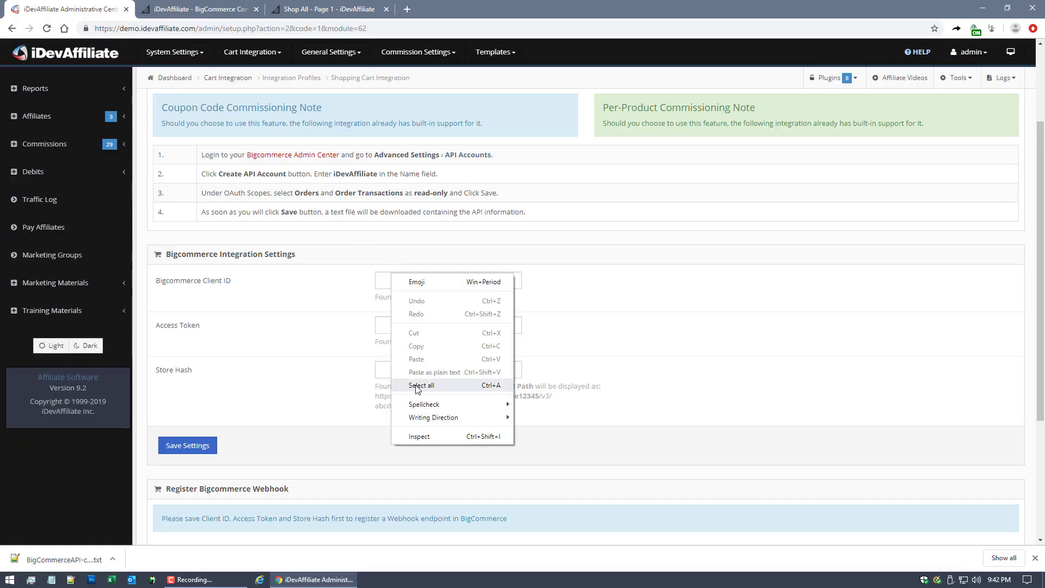
{"action": "right_click", "coordinate": [377, 281]}
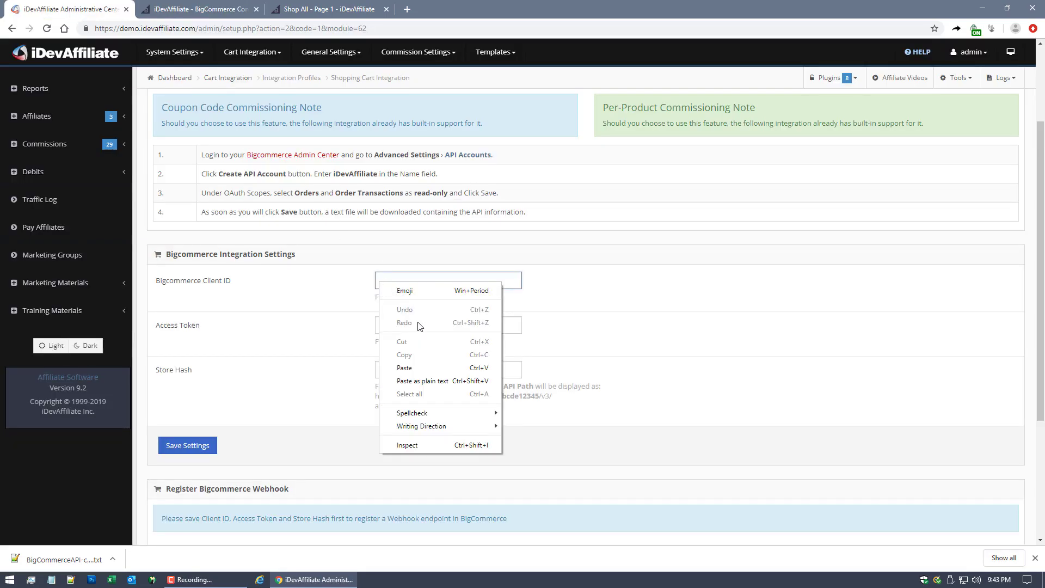
{"action": "left_click", "coordinate": [414, 369]}
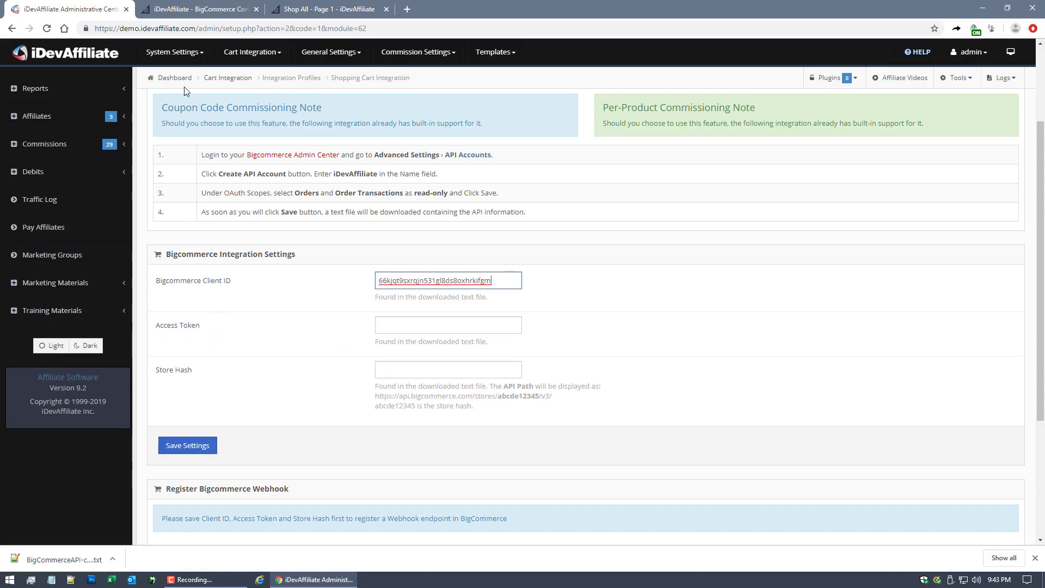
- Copy the access token from the BigCommerce API credentials into iDevAffiliate's Access Token field
{"action": "left_click", "coordinate": [196, 9]}
{"action": "double_click", "coordinate": [479, 286]}
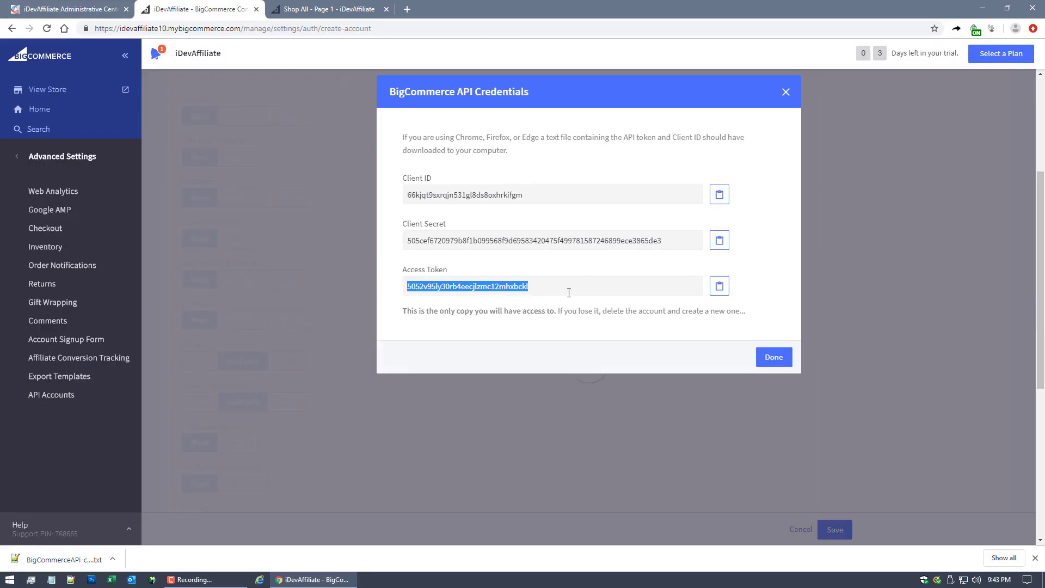
{"action": "right_click", "coordinate": [487, 289]}
{"action": "left_click", "coordinate": [507, 298]}
{"action": "left_click", "coordinate": [79, 10]}
{"action": "right_click", "coordinate": [403, 326]}
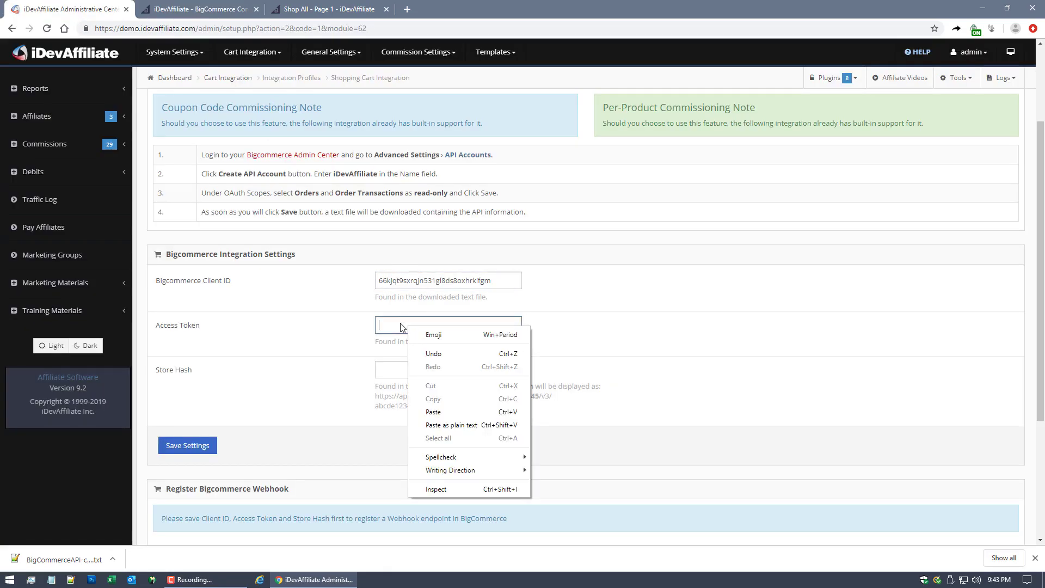
{"action": "left_click", "coordinate": [448, 398]}
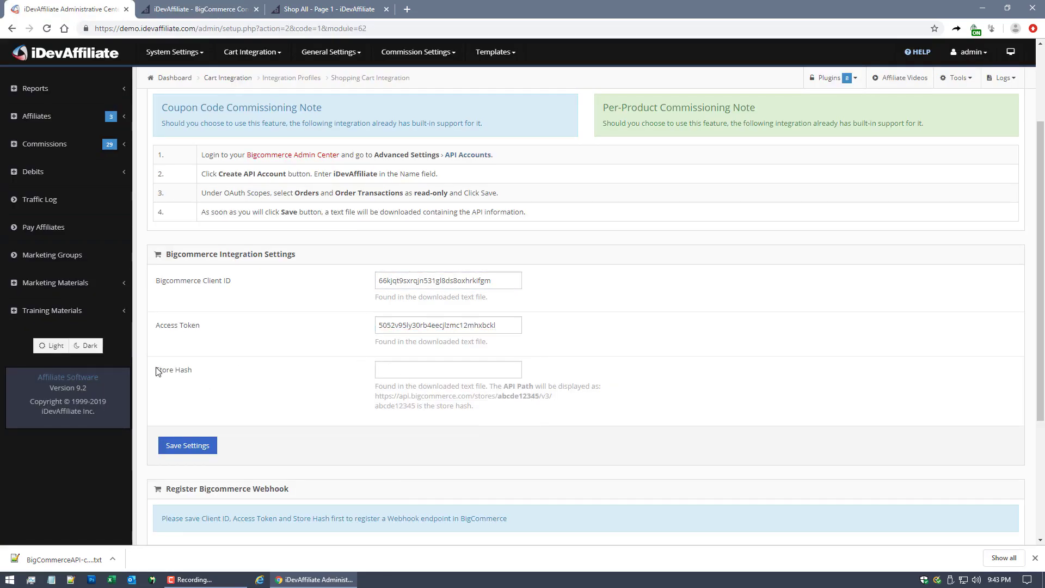
- Examine the Store Hash hint to see which part of the API Path is the store hash
{"action": "left_click_drag", "start_coordinate": [156, 370], "coordinate": [220, 370]}
{"action": "left_click_drag", "start_coordinate": [375, 387], "coordinate": [488, 387]}
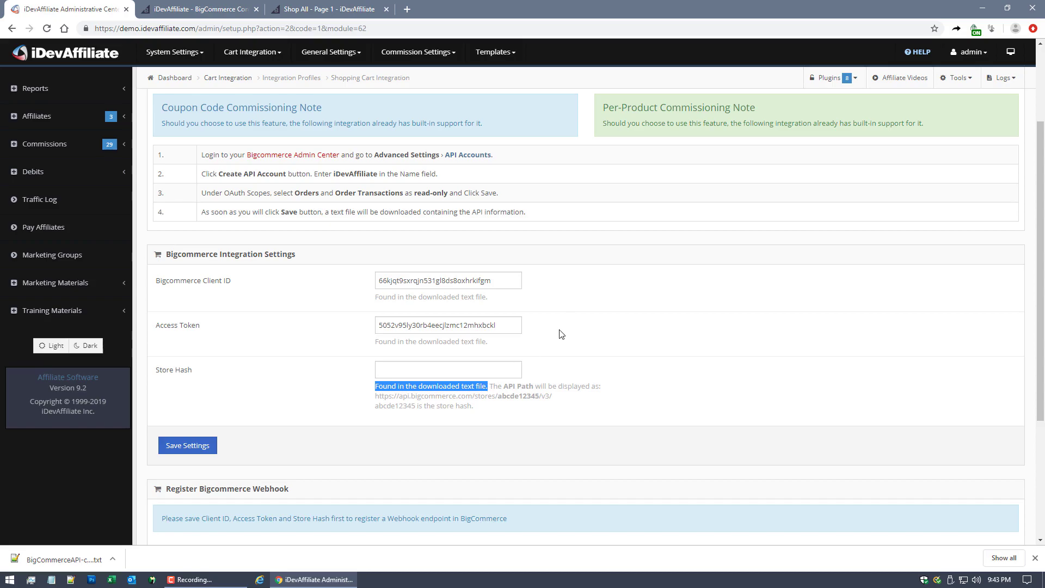
{"action": "left_click_drag", "start_coordinate": [375, 396], "coordinate": [560, 397]}
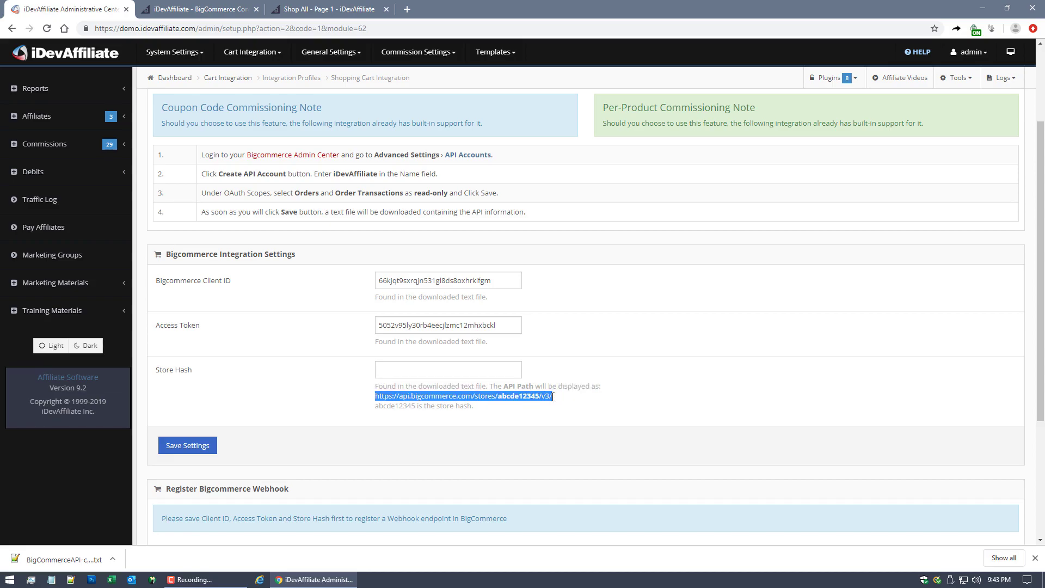
{"action": "left_click", "coordinate": [497, 398]}
{"action": "left_click_drag", "start_coordinate": [499, 396], "coordinate": [539, 396]}
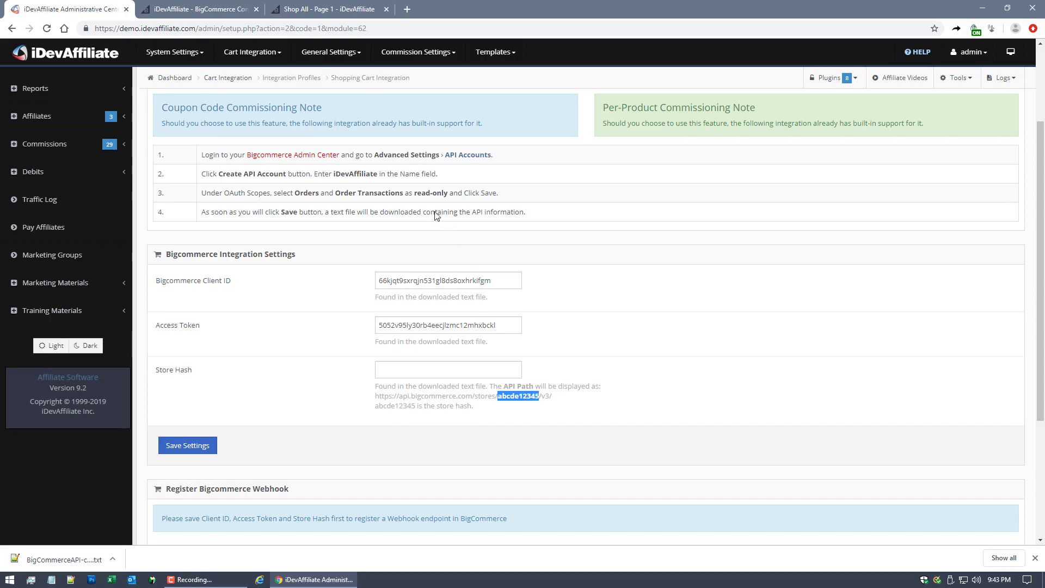
- Open the downloaded BigCommerce API credentials text file in Notepad++ and copy the store hash from its API path
{"action": "left_click", "coordinate": [202, 10]}
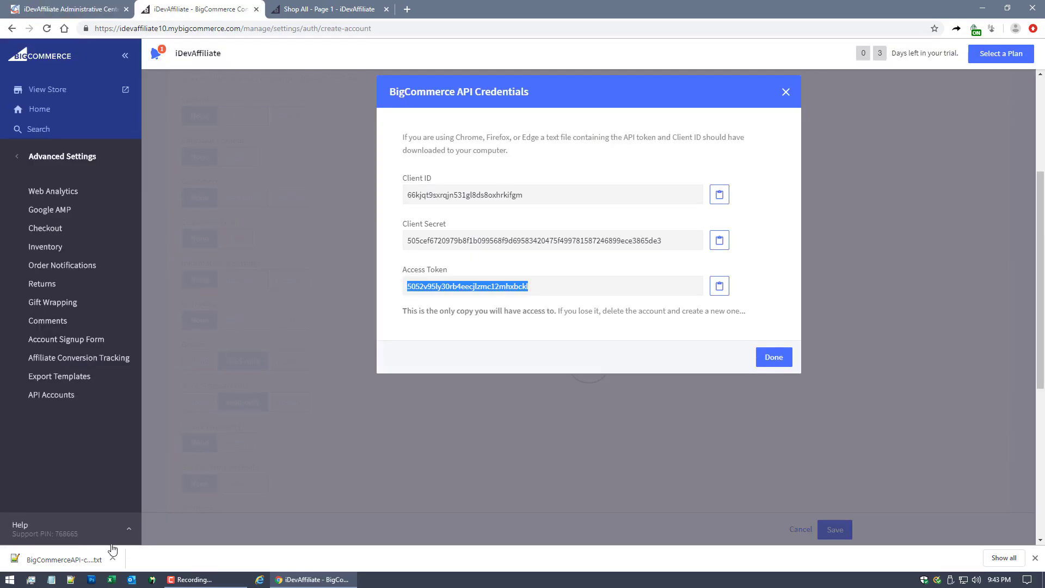
{"action": "left_click", "coordinate": [60, 561]}
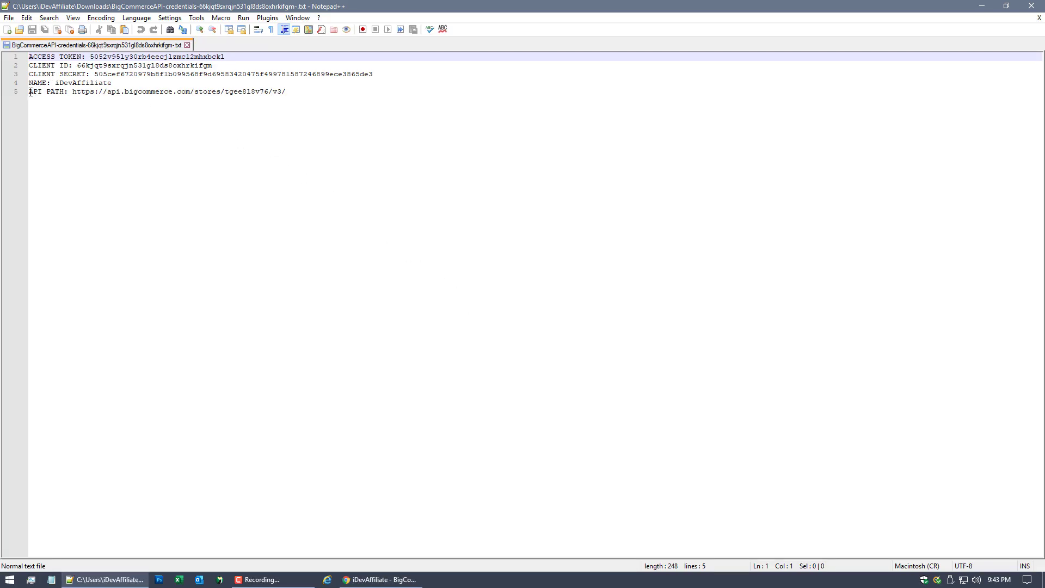
{"action": "left_click_drag", "start_coordinate": [31, 93], "coordinate": [287, 94]}
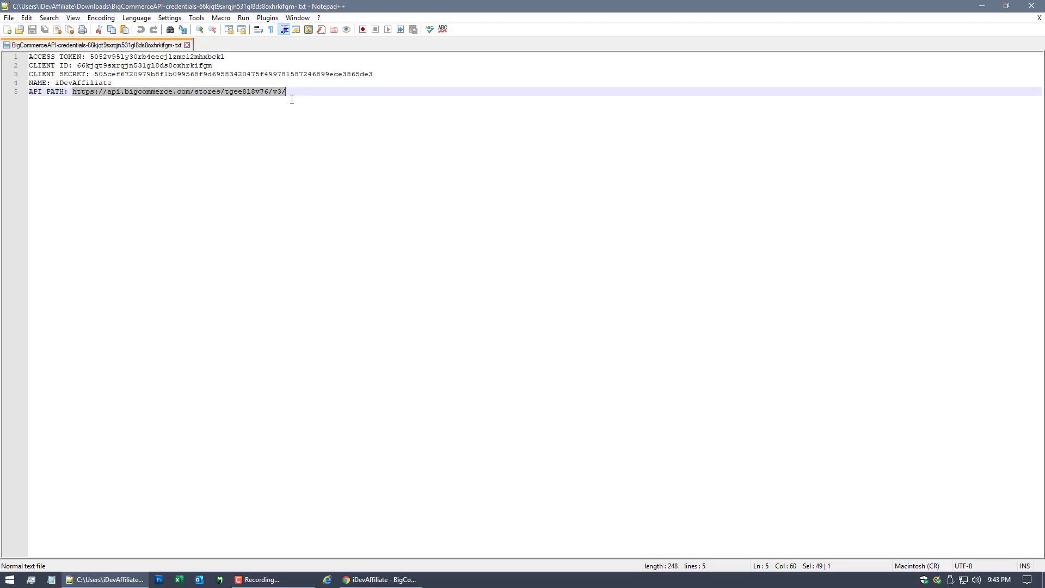
{"action": "left_click", "coordinate": [295, 92]}
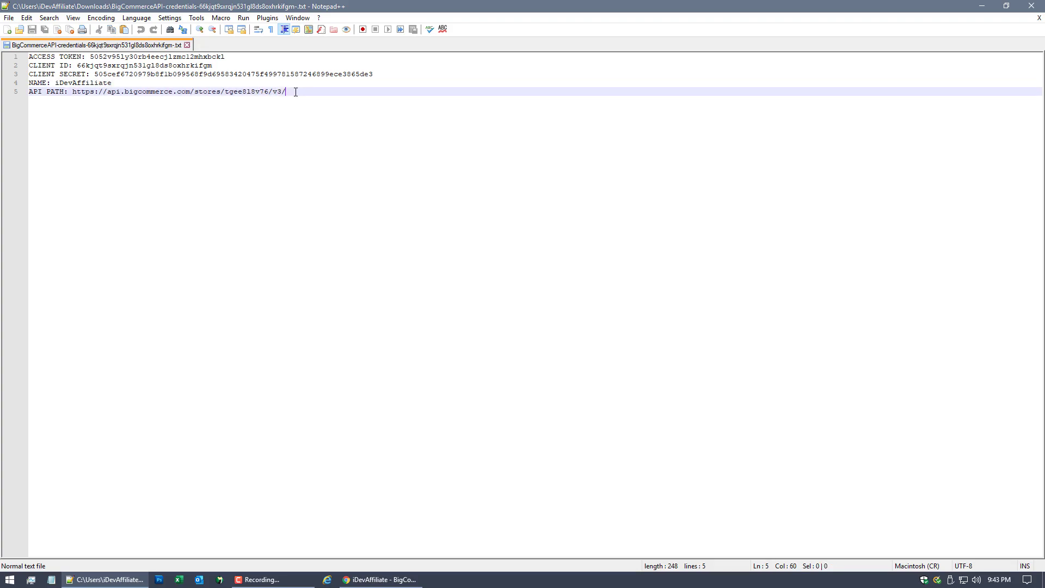
{"action": "double_click", "coordinate": [248, 93]}
{"action": "left_click_drag", "start_coordinate": [272, 92], "coordinate": [304, 88]}
{"action": "double_click", "coordinate": [248, 91]}
{"action": "right_click", "coordinate": [252, 96]}
{"action": "left_click", "coordinate": [266, 112]}
- Return to iDevAffiliate, paste the store hash into the Store Hash field, and save the Bigcommerce integration settings
{"action": "left_click", "coordinate": [360, 579]}
{"action": "left_click", "coordinate": [93, 10]}
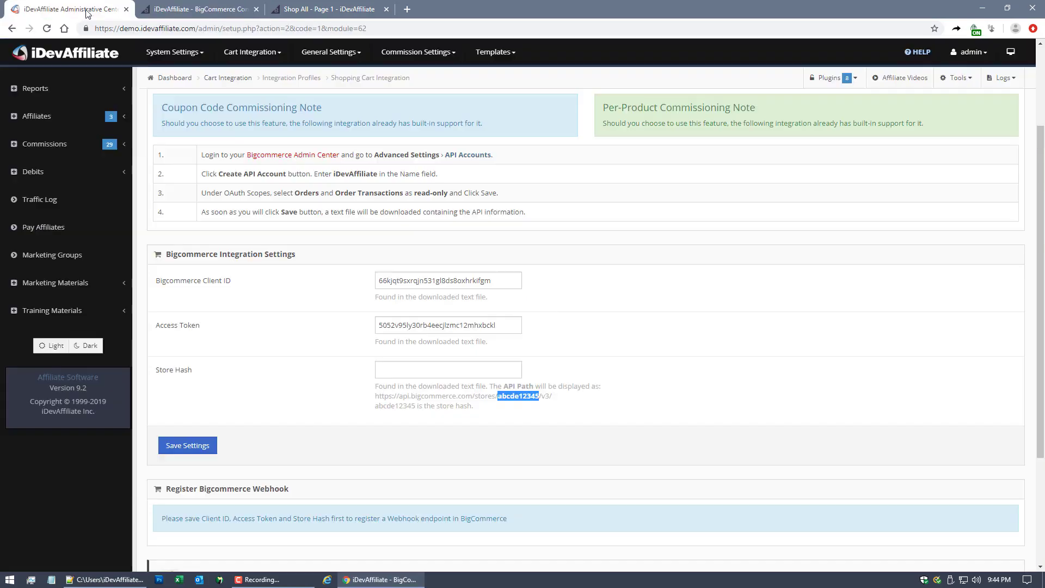
{"action": "right_click", "coordinate": [404, 371]}
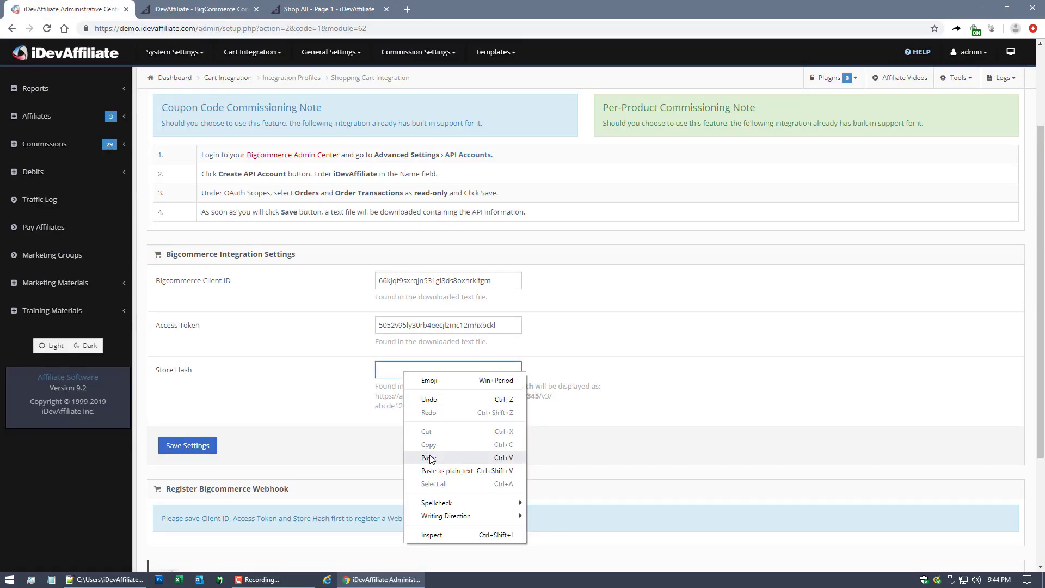
{"action": "left_click", "coordinate": [433, 457]}
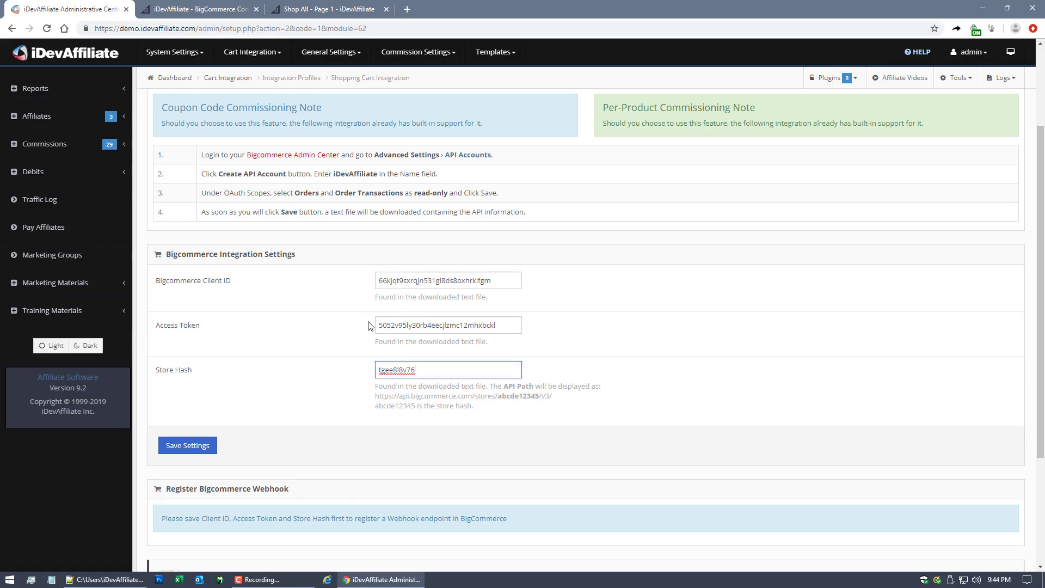
{"action": "left_click", "coordinate": [187, 445]}
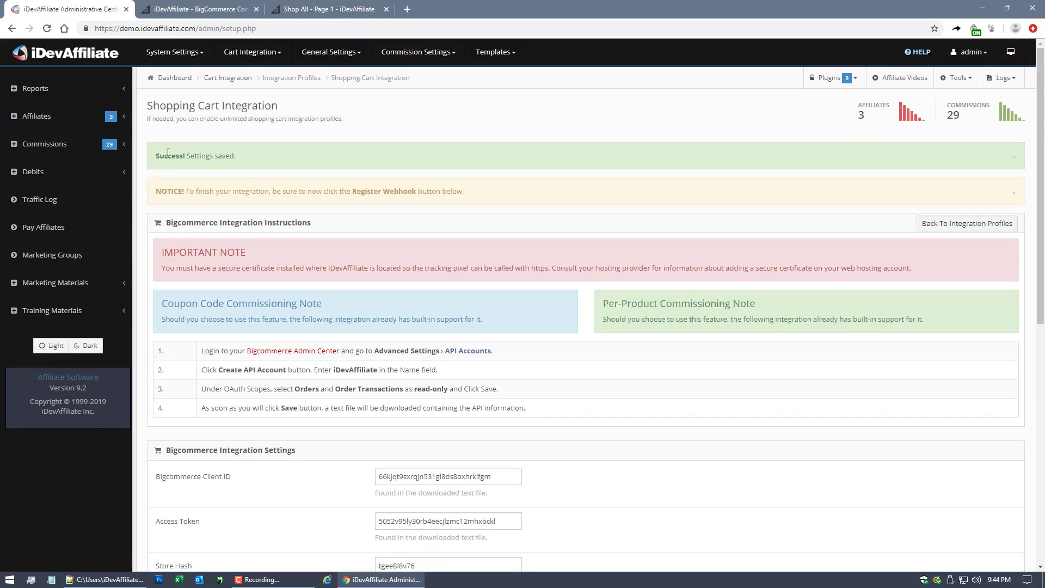
{"action": "left_click_drag", "start_coordinate": [155, 156], "coordinate": [245, 156]}
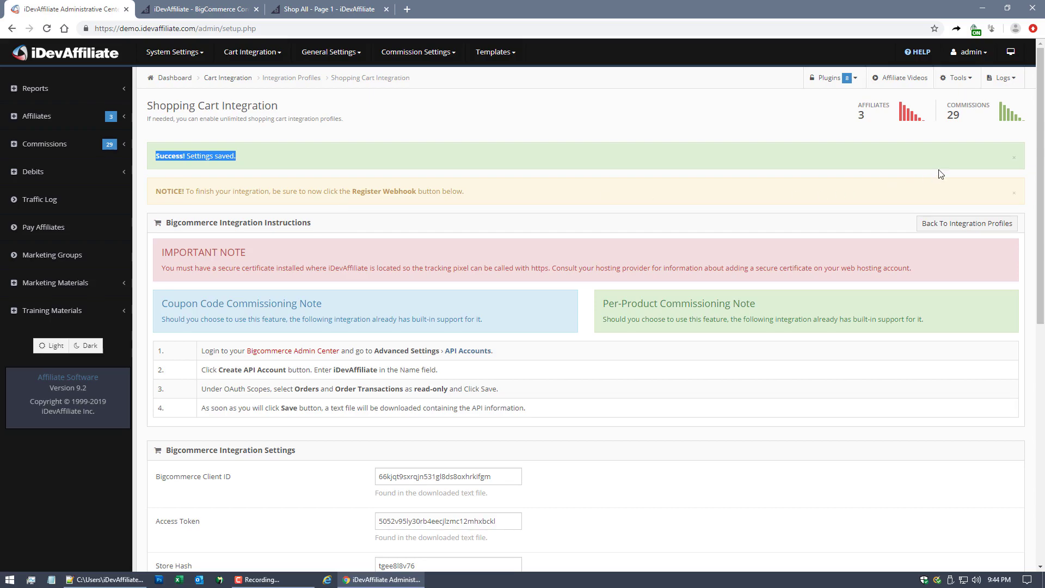
- Register the Bigcommerce webhook for the shopping cart integration and check the page's response
{"action": "left_click_drag", "start_coordinate": [1039, 125], "coordinate": [1017, 300]}
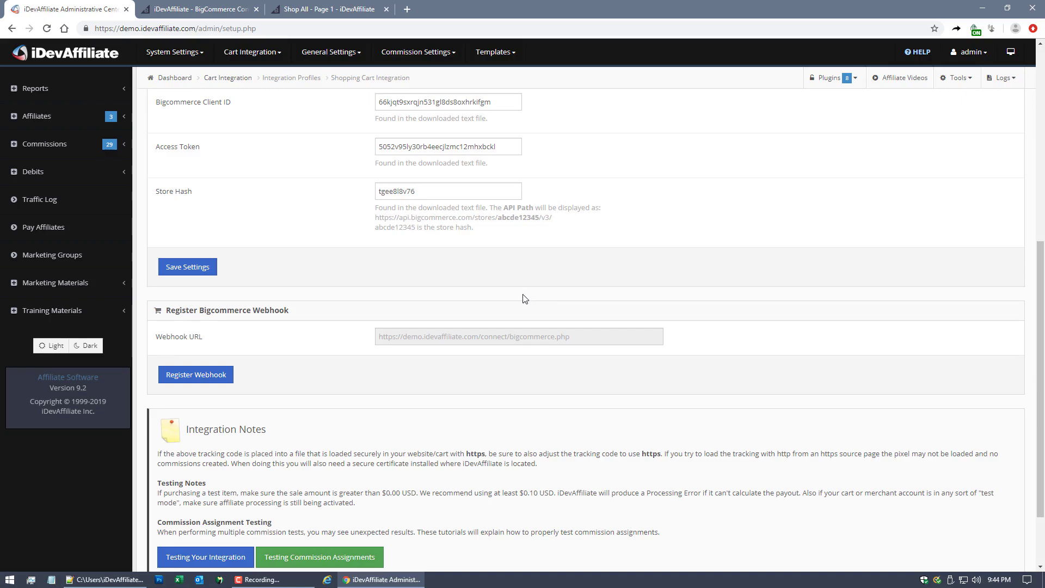
{"action": "left_click", "coordinate": [185, 380]}
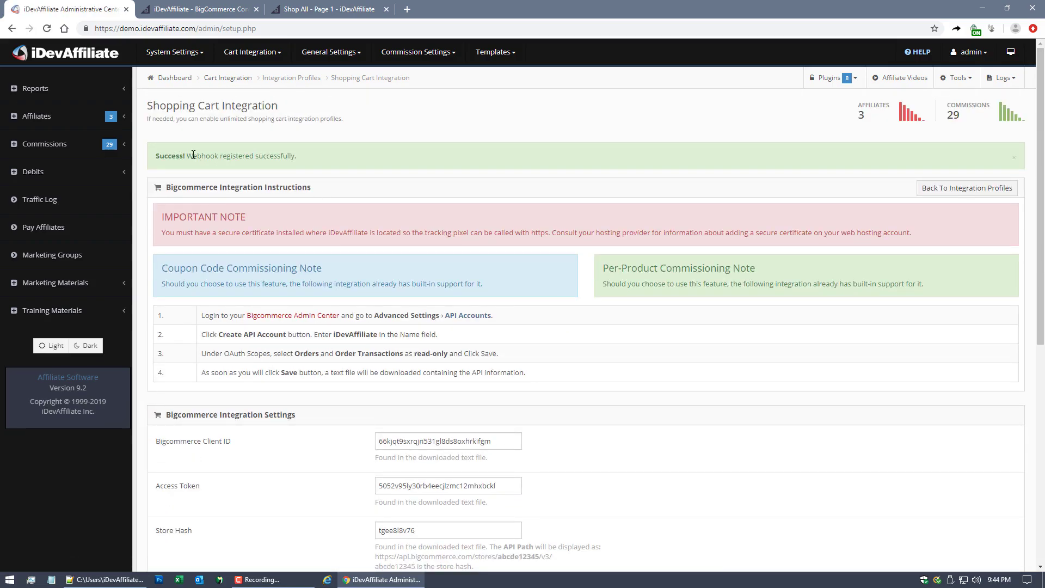
{"action": "left_click_drag", "start_coordinate": [164, 156], "coordinate": [313, 160]}
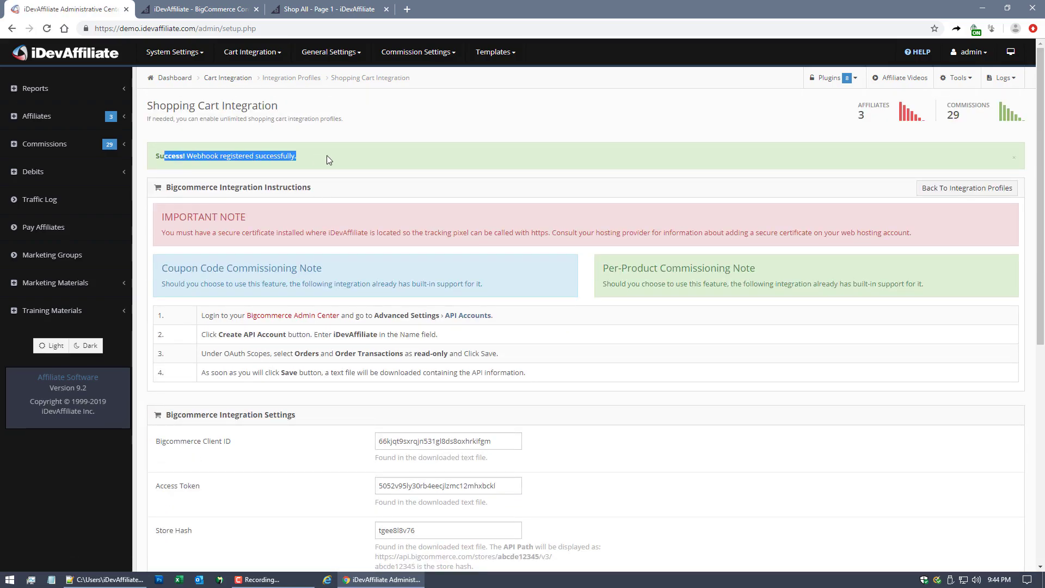
{"action": "scroll", "coordinate": [1019, 298], "scroll_direction": "down", "scroll_amount": 6}
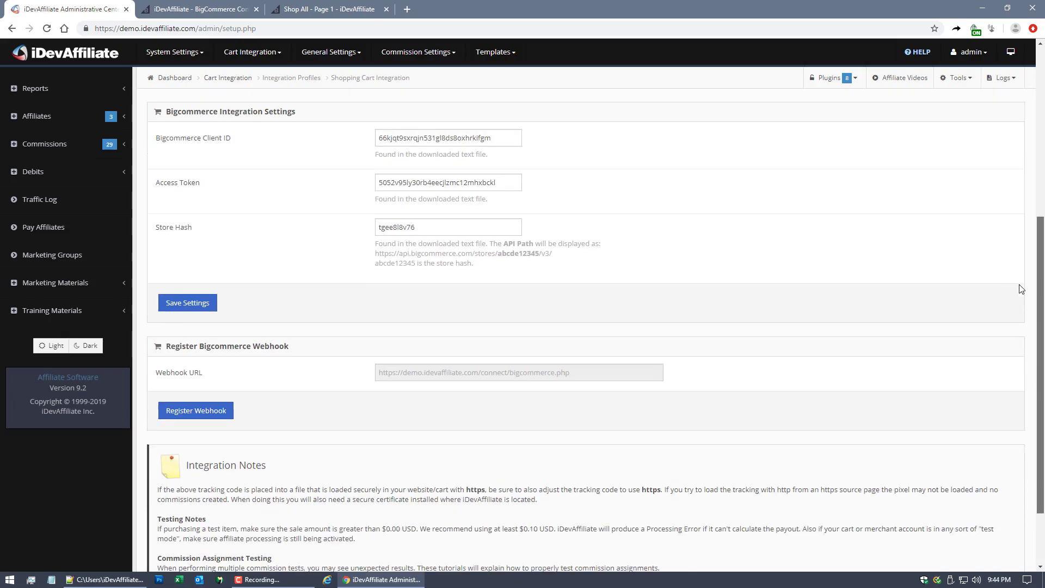
{"action": "scroll", "coordinate": [1020, 297], "scroll_direction": "up", "scroll_amount": 1}
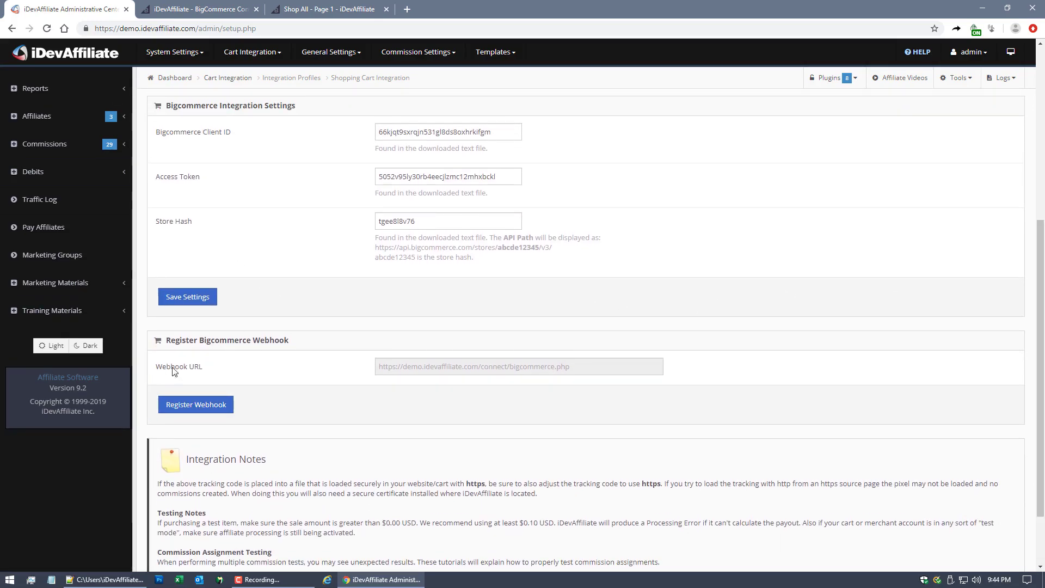
{"action": "scroll", "coordinate": [308, 292], "scroll_direction": "up", "scroll_amount": 6}
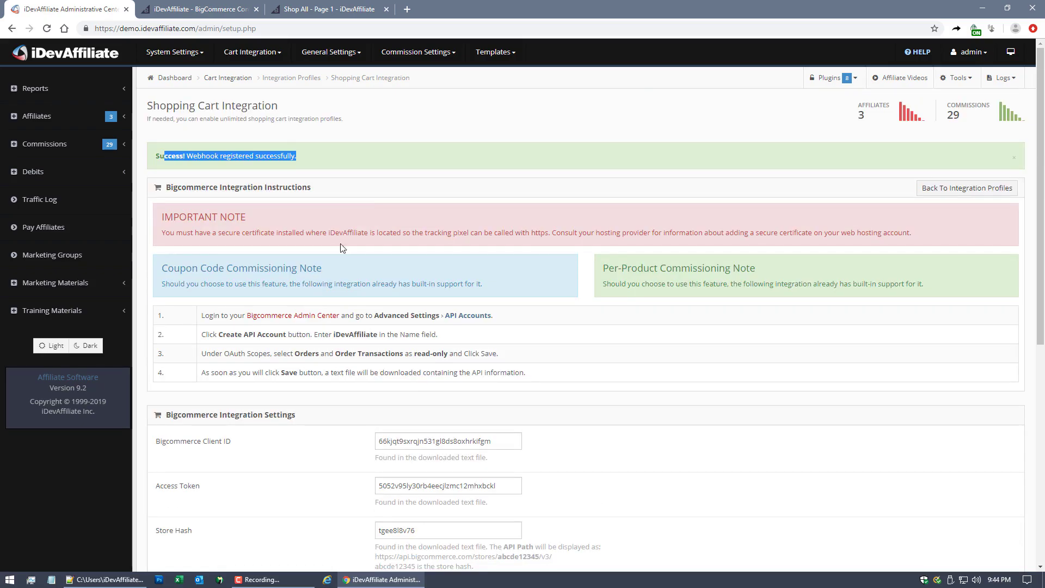
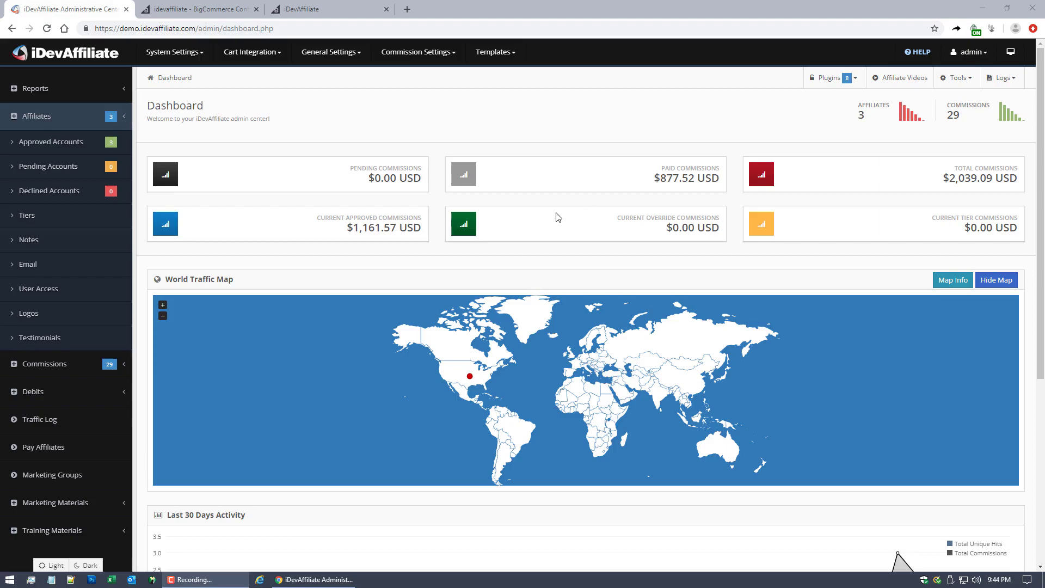
- Open iDevAffiliate's incoming traffic log to check the visitor tracked for the idevtest affiliate
{"action": "left_click", "coordinate": [77, 421]}
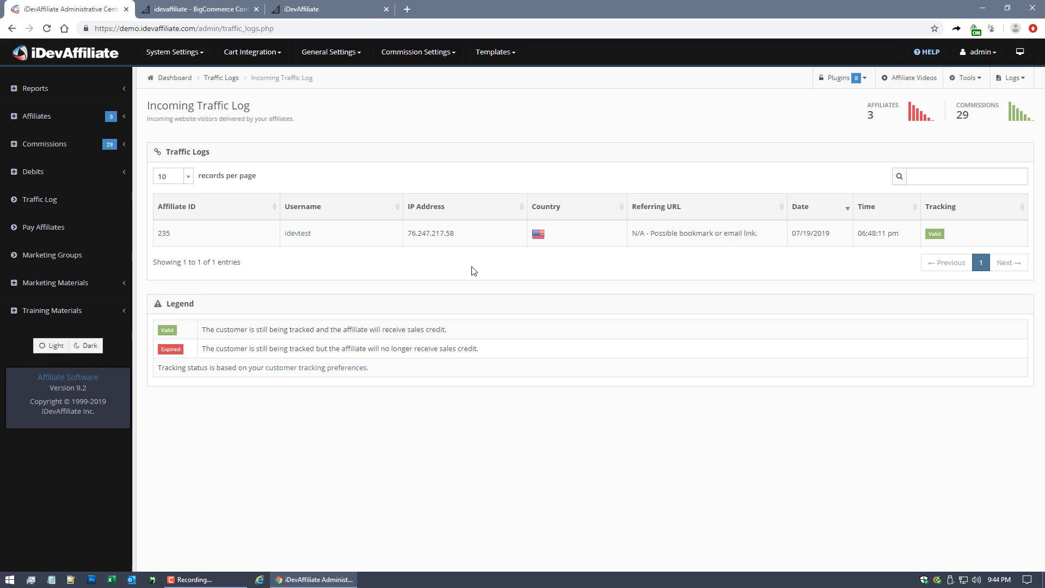
{"action": "left_click_drag", "start_coordinate": [148, 105], "coordinate": [269, 106]}
{"action": "left_click", "coordinate": [378, 98]}
- In the BigCommerce storefront, add one green, size M Fog Linen Chambray Towel in Beige Stripe from the Bath category to the cart
{"action": "left_click", "coordinate": [333, 22]}
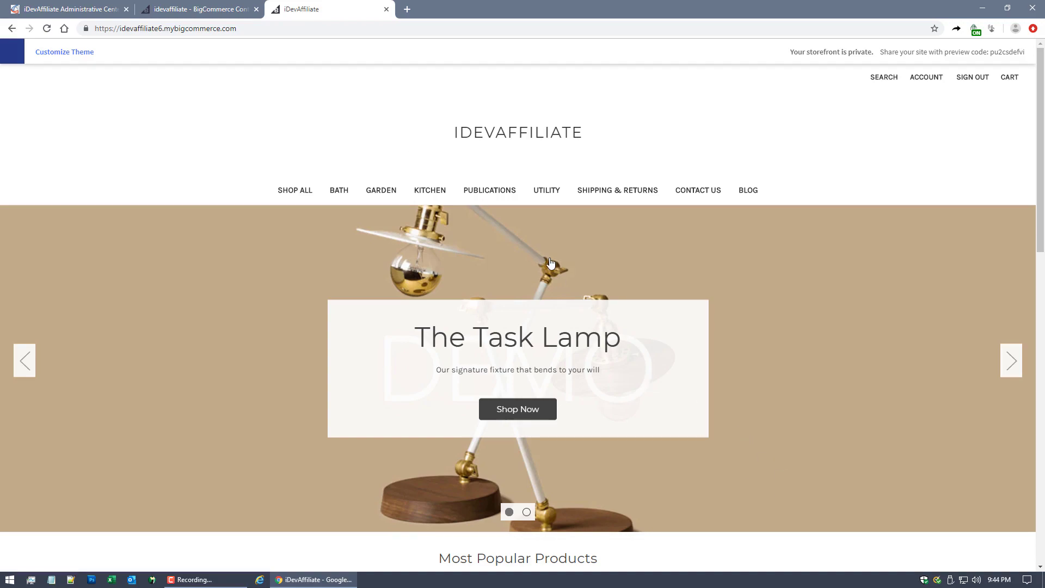
{"action": "left_click", "coordinate": [336, 192]}
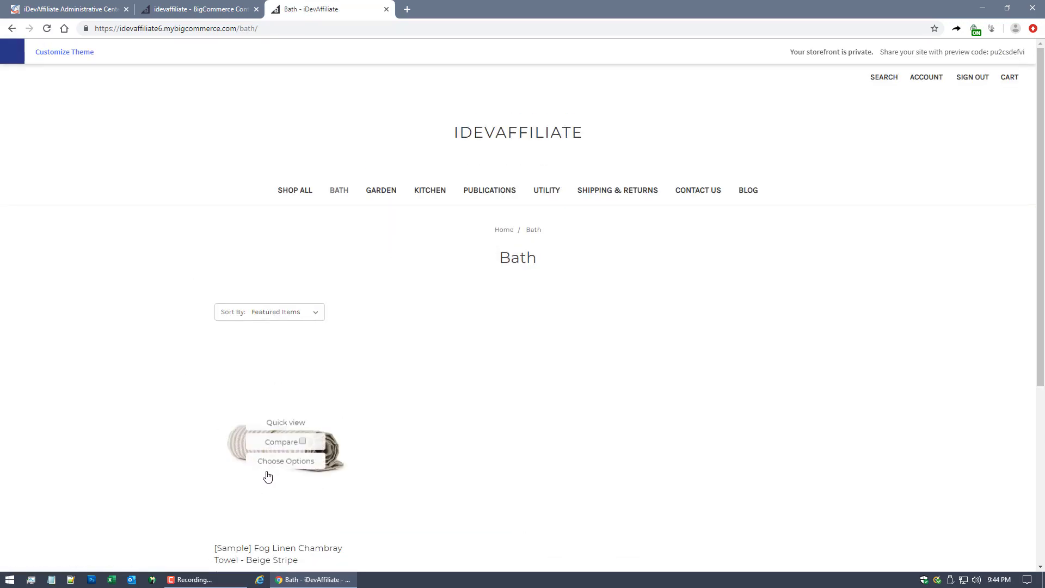
{"action": "left_click", "coordinate": [289, 485]}
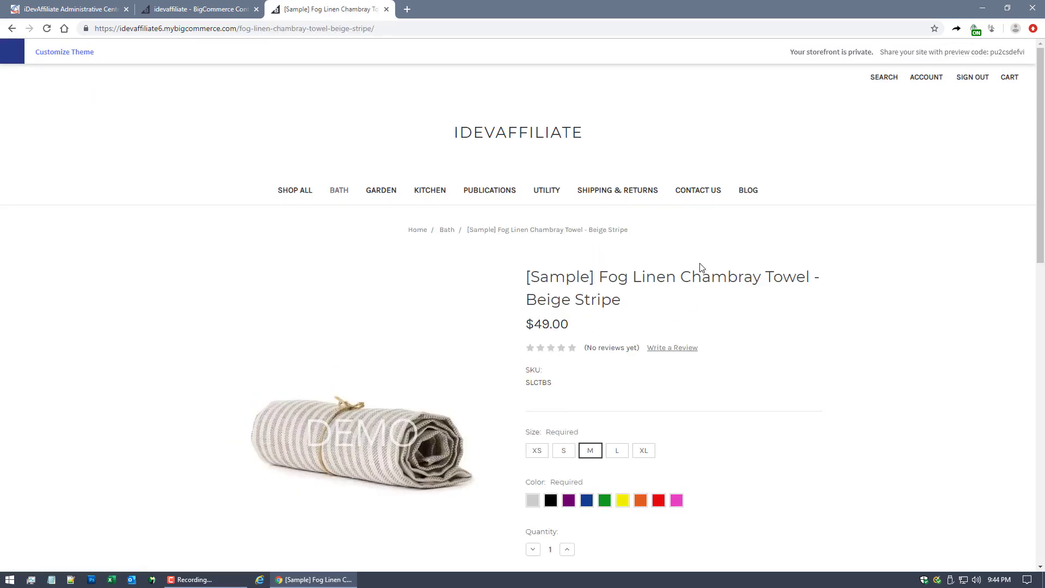
{"action": "scroll", "coordinate": [705, 299], "scroll_direction": "down", "scroll_amount": 4}
{"action": "left_click", "coordinate": [600, 282]}
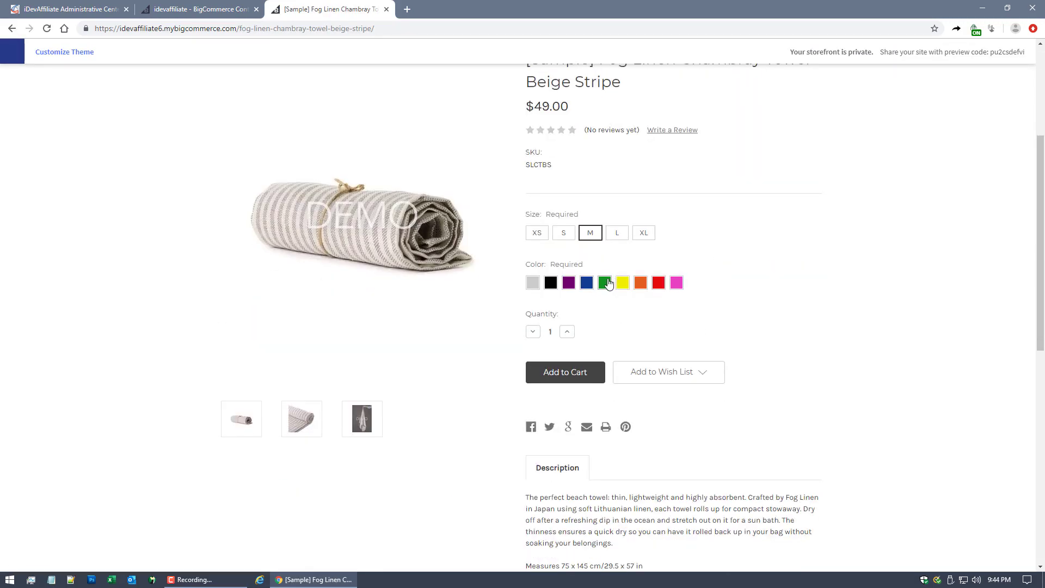
{"action": "left_click", "coordinate": [562, 371]}
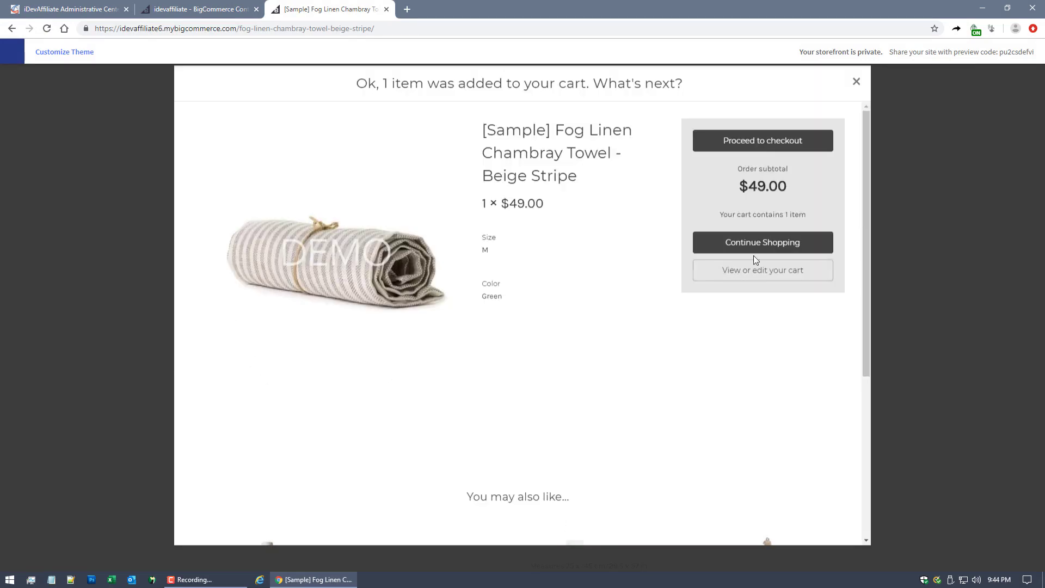
- Proceed to checkout, place the towel order with Cash on Delivery, and note its order number
{"action": "left_click", "coordinate": [778, 144]}
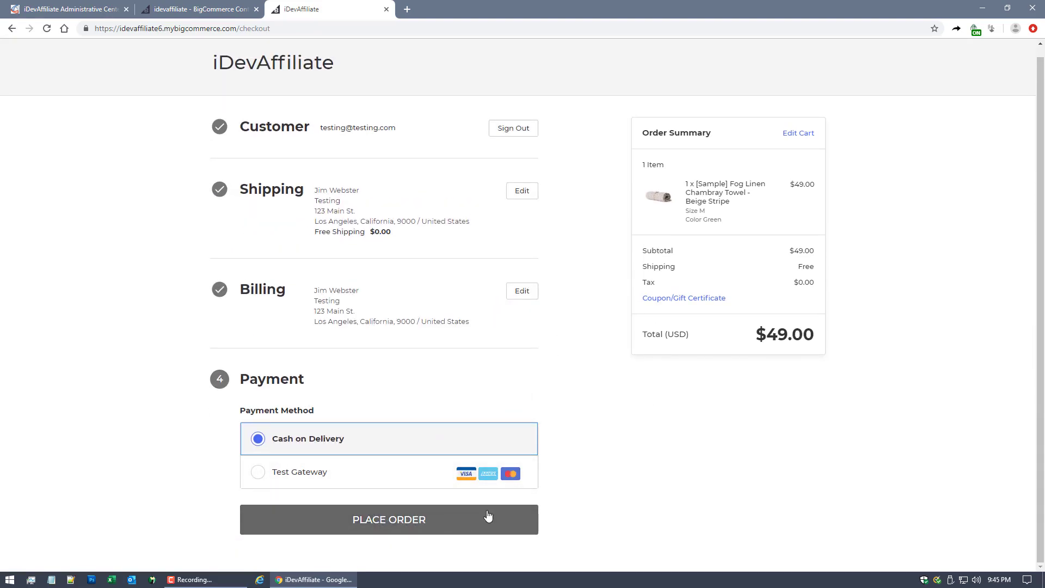
{"action": "left_click", "coordinate": [420, 519]}
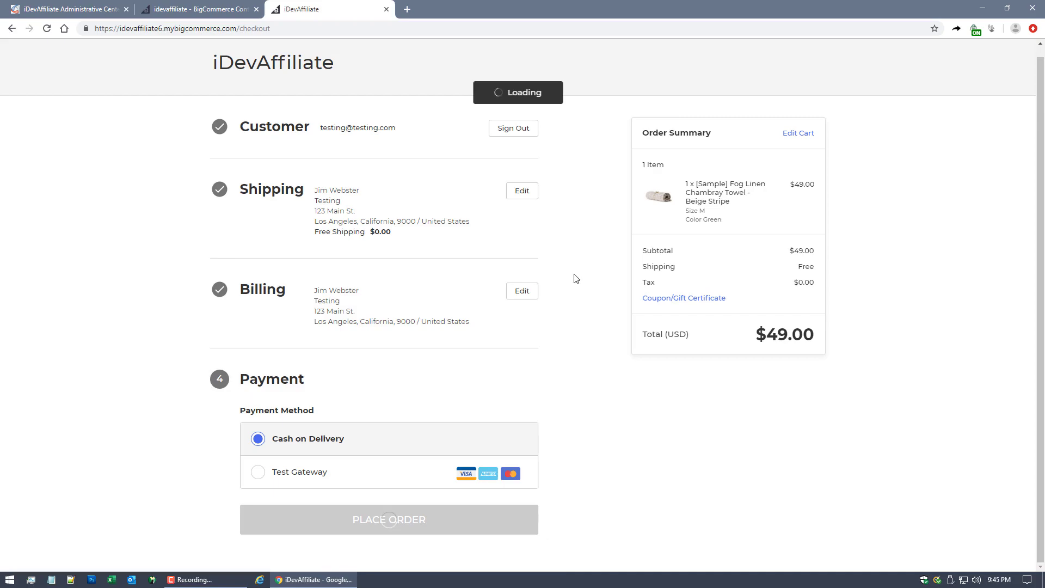
{"action": "double_click", "coordinate": [297, 177]}
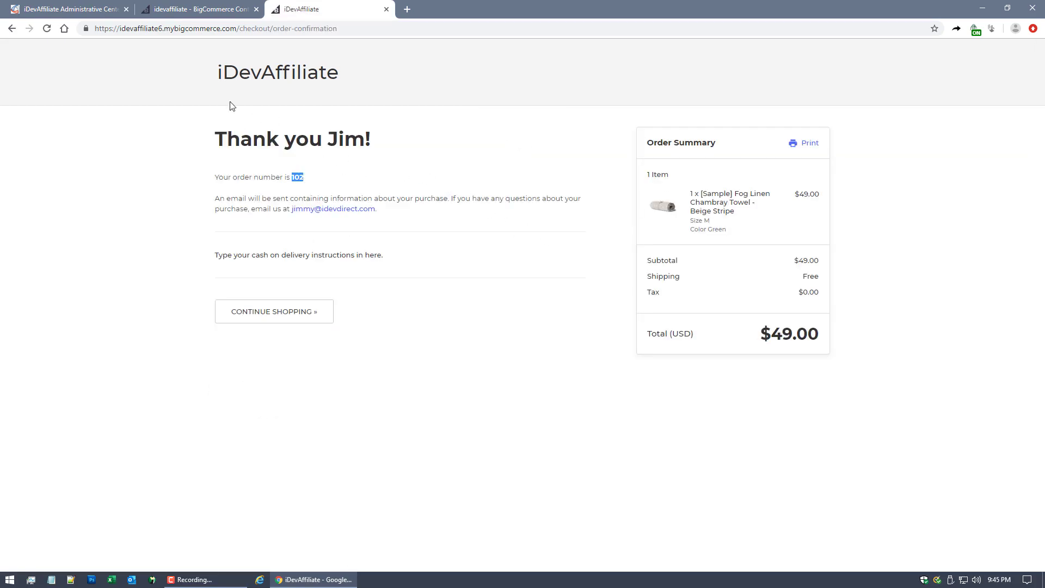
- Open the order list in the BigCommerce admin and check the order ID of the newest order
{"action": "left_click", "coordinate": [184, 10]}
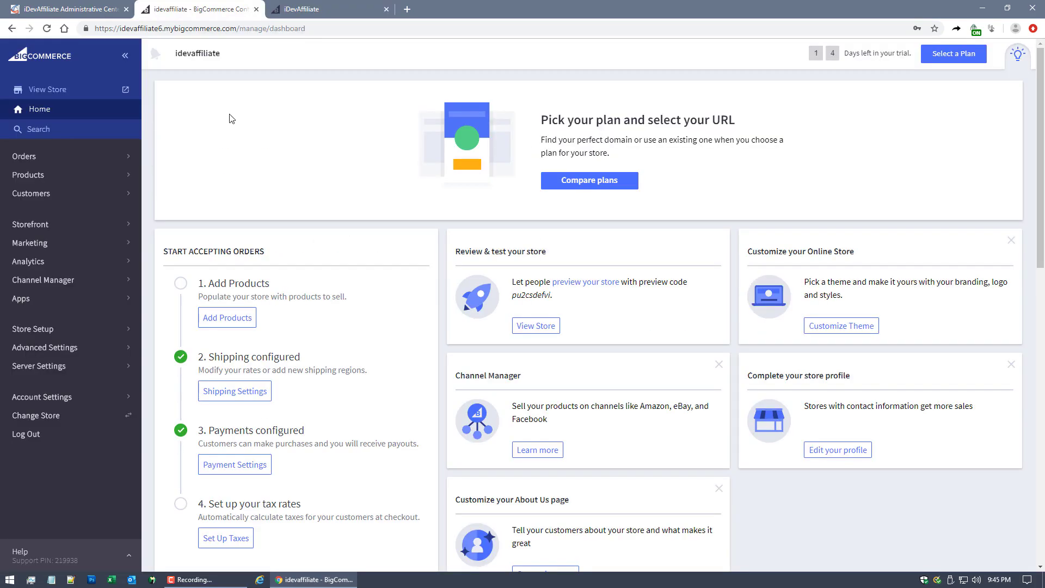
{"action": "left_click", "coordinate": [42, 158]}
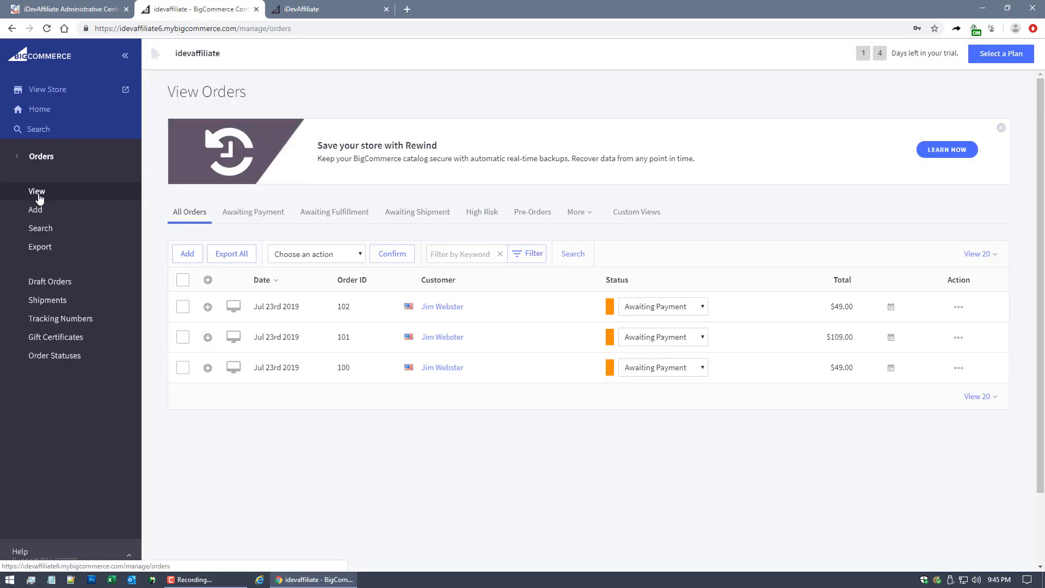
{"action": "double_click", "coordinate": [343, 306]}
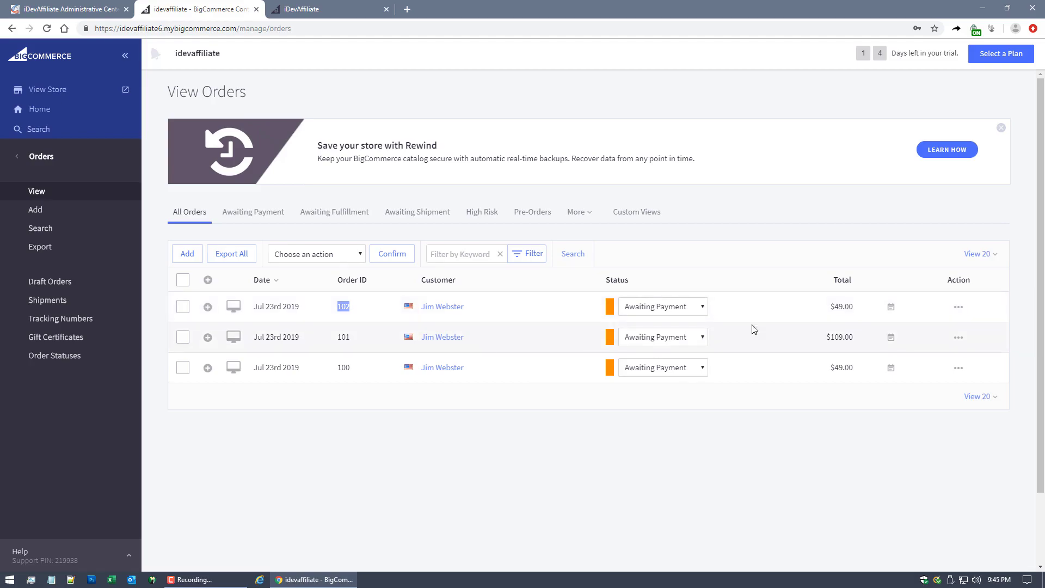
- Recheck the newest BigCommerce order's ID and open iDevAffiliate's list of commissions pending approval to find the matching commission
{"action": "left_click", "coordinate": [71, 9]}
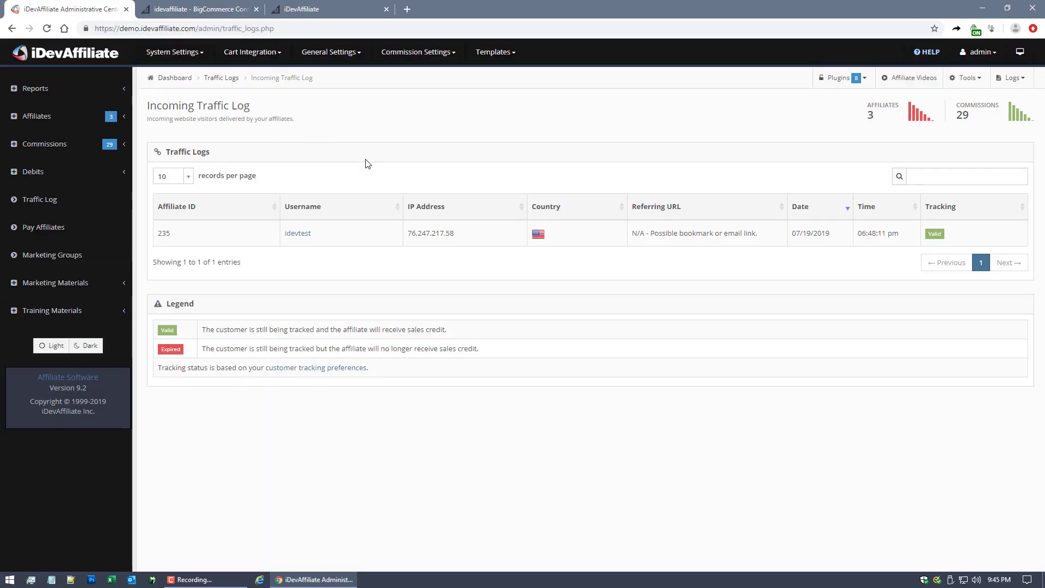
{"action": "left_click", "coordinate": [60, 151]}
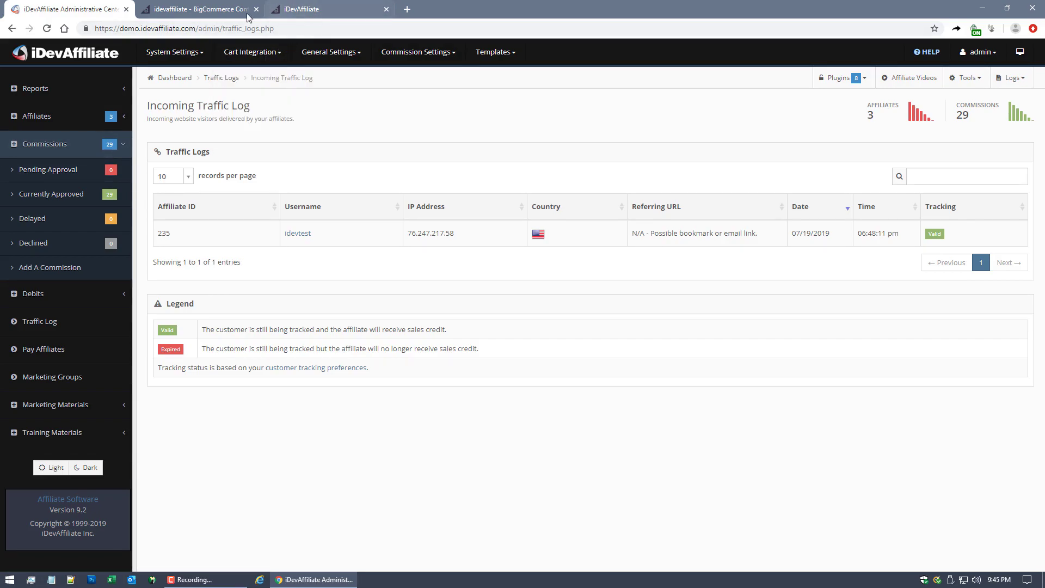
{"action": "left_click", "coordinate": [209, 10]}
{"action": "left_click_drag", "start_coordinate": [338, 306], "coordinate": [357, 306]}
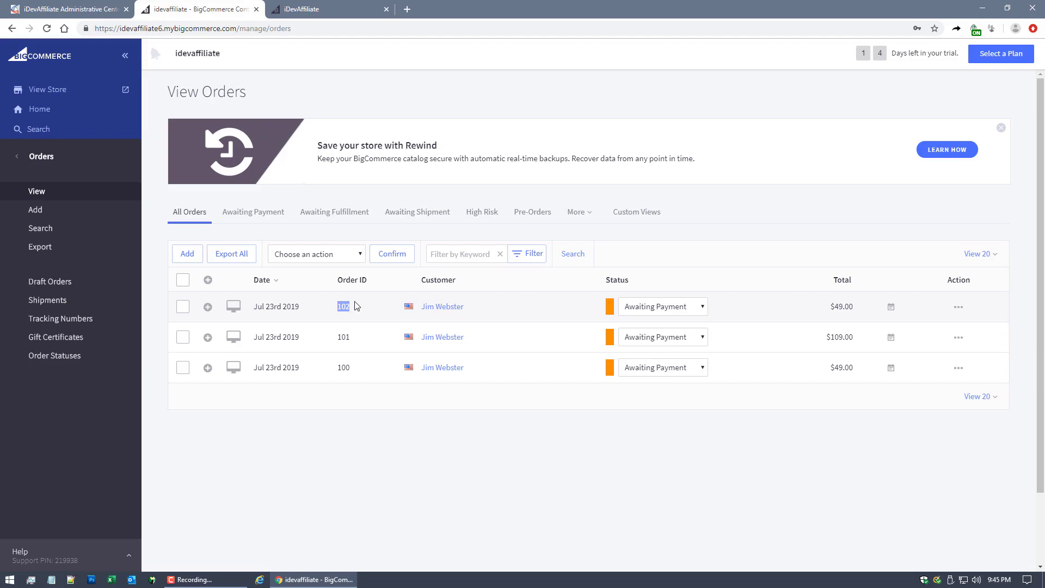
{"action": "left_click", "coordinate": [87, 11]}
{"action": "left_click", "coordinate": [50, 169]}
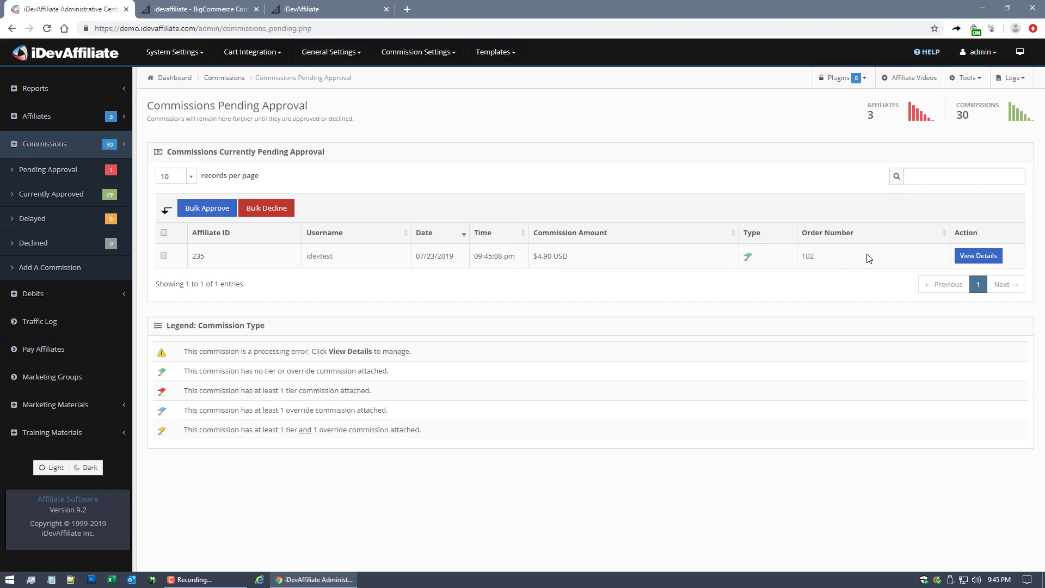
- Examine the pending commission's record, checking its order number, sale amount, integration, tracking method, customer IP, and commission amount
{"action": "left_click", "coordinate": [980, 256]}
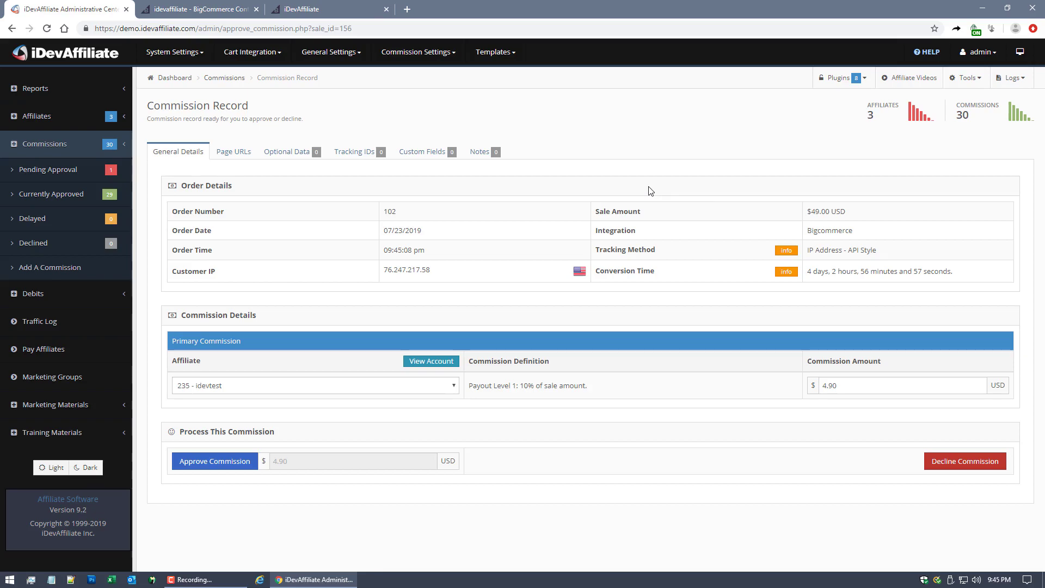
{"action": "left_click_drag", "start_coordinate": [859, 216], "coordinate": [761, 220]}
{"action": "left_click_drag", "start_coordinate": [862, 229], "coordinate": [737, 248]}
{"action": "left_click_drag", "start_coordinate": [368, 212], "coordinate": [400, 212]}
{"action": "left_click_drag", "start_coordinate": [438, 271], "coordinate": [392, 270]}
{"action": "left_click", "coordinate": [895, 252]}
{"action": "left_click_drag", "start_coordinate": [806, 211], "coordinate": [858, 209]}
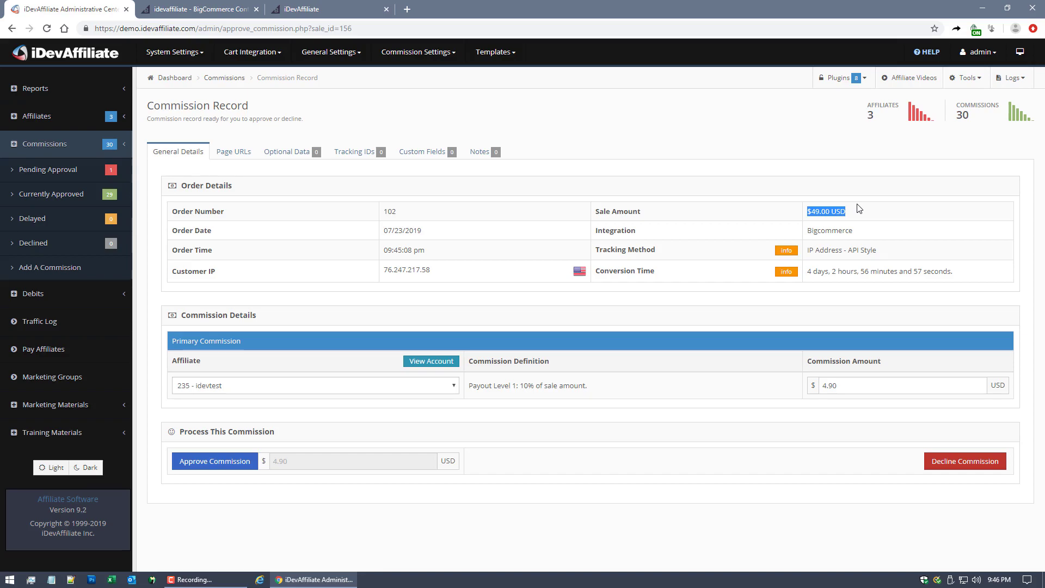
{"action": "left_click_drag", "start_coordinate": [858, 212], "coordinate": [802, 219]}
{"action": "left_click_drag", "start_coordinate": [849, 392], "coordinate": [751, 387]}
{"action": "left_click", "coordinate": [737, 380]}
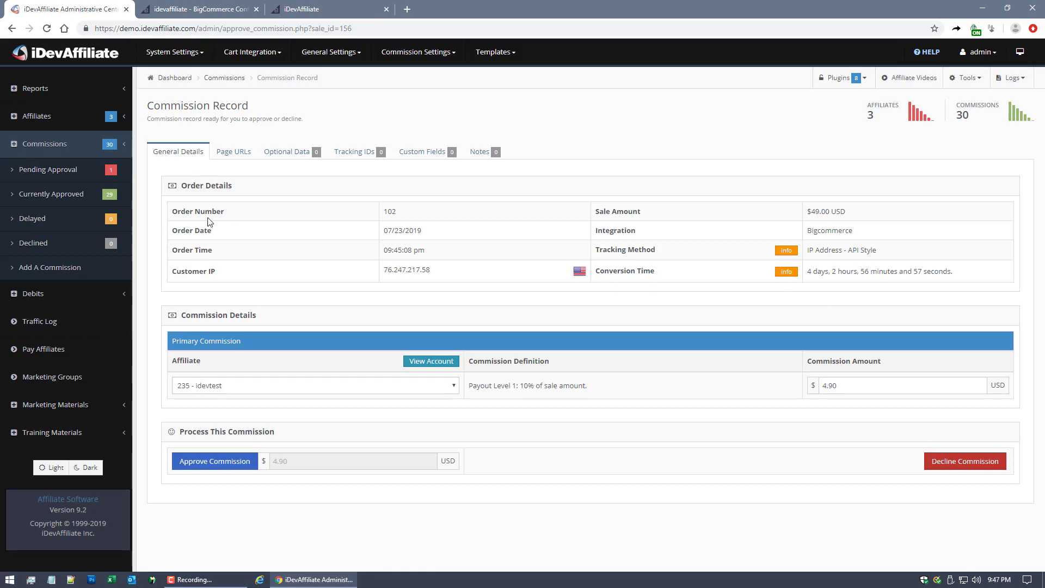
{"action": "left_click", "coordinate": [59, 172]}
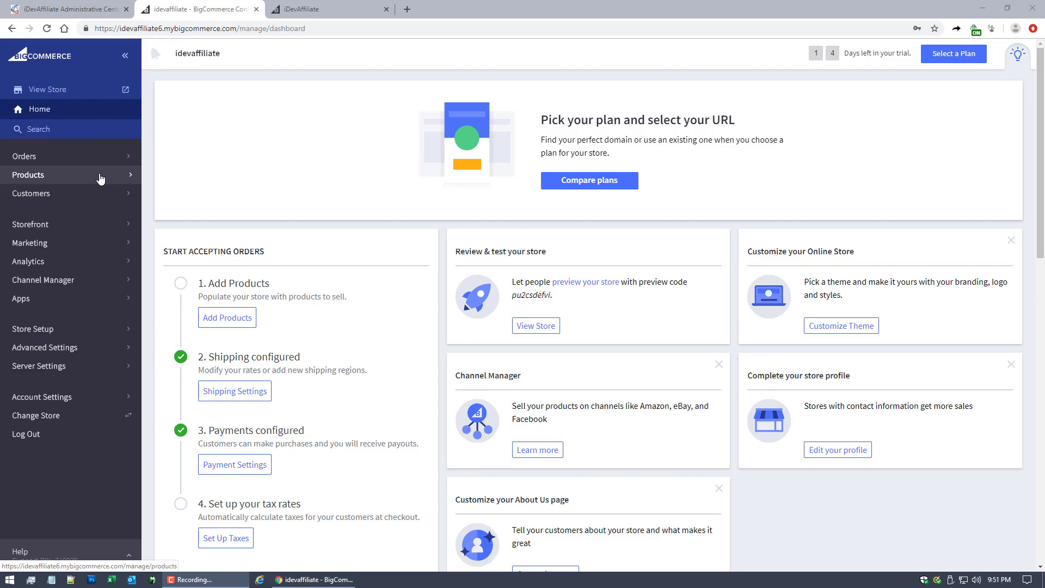
- Open the coupon codes in BigCommerce's marketing section and check the discount of the spring_fever coupon
{"action": "left_click", "coordinate": [87, 243]}
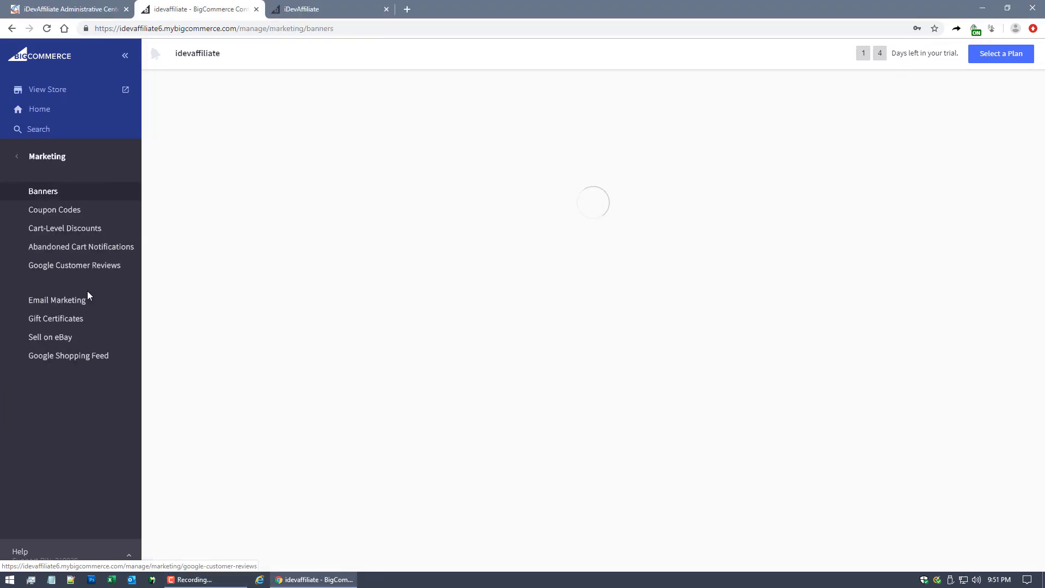
{"action": "left_click", "coordinate": [86, 209]}
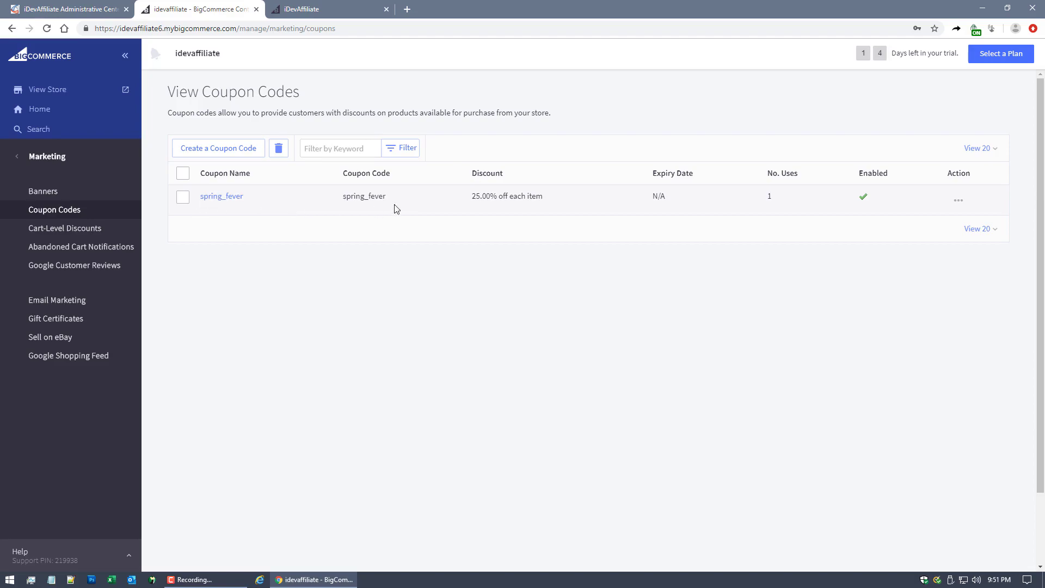
{"action": "left_click_drag", "start_coordinate": [475, 208], "coordinate": [530, 197]}
{"action": "left_click", "coordinate": [550, 200]}
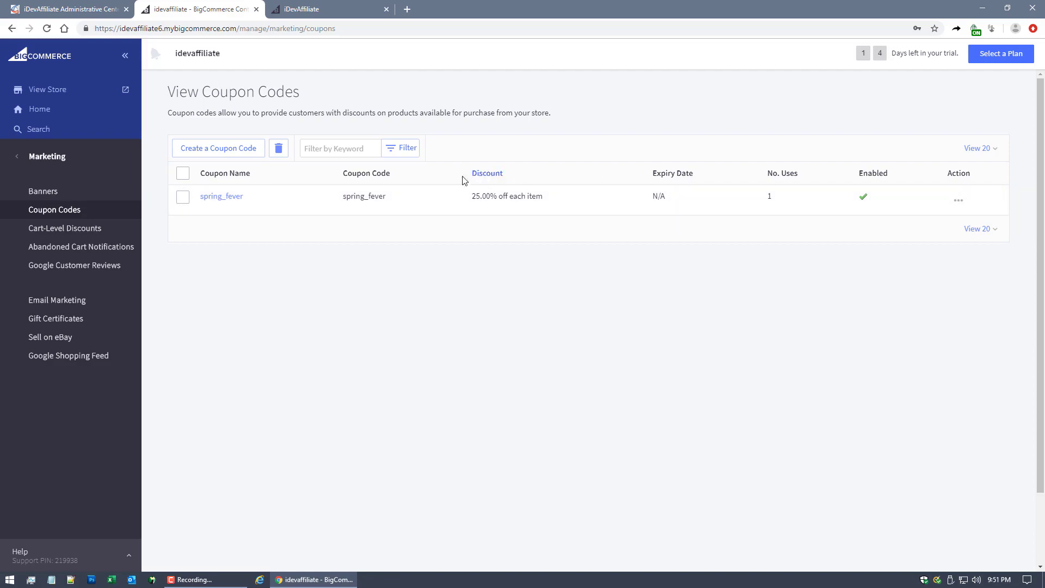
- Switch to iDevAffiliate and open the form for adding a coupon code under Coupon Code Commissioning
{"action": "left_click", "coordinate": [81, 12]}
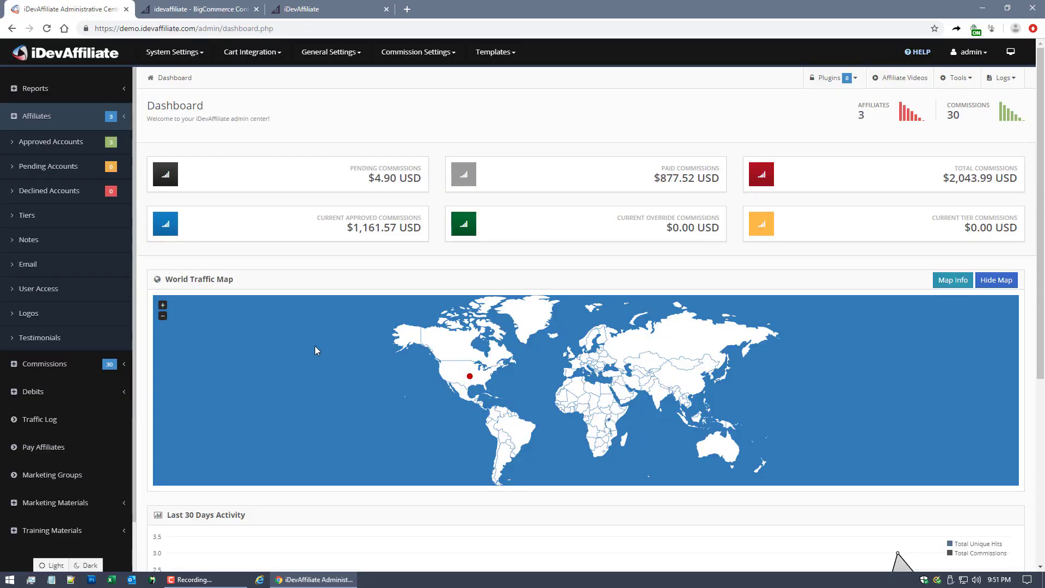
{"action": "left_click", "coordinate": [422, 52]}
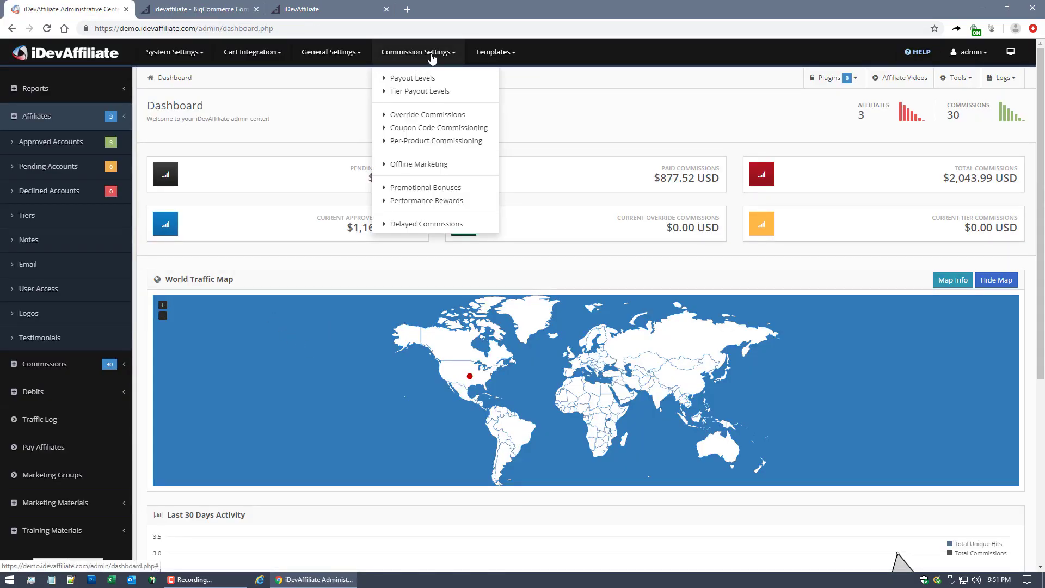
{"action": "left_click", "coordinate": [419, 131]}
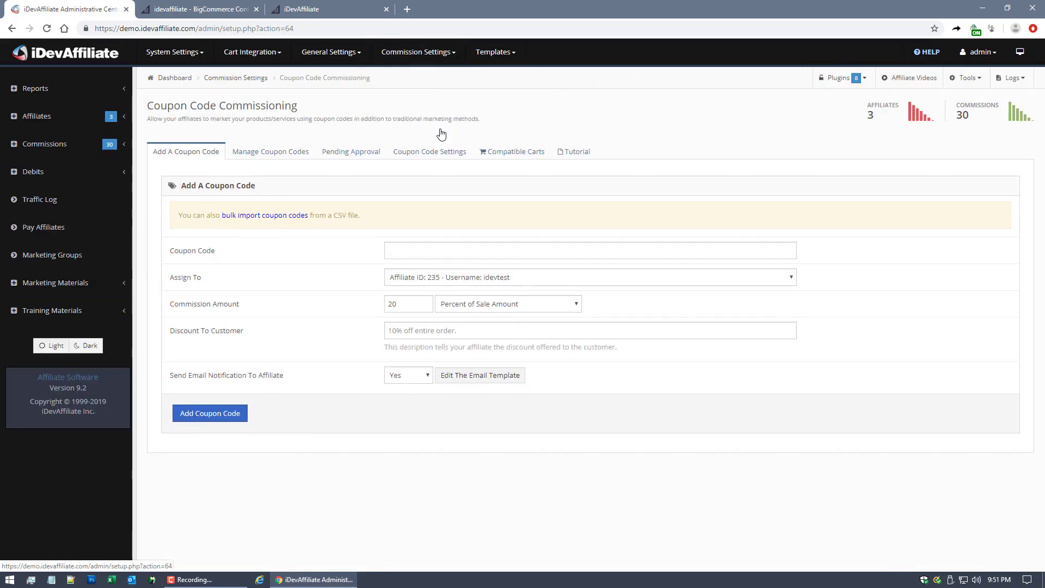
{"action": "left_click", "coordinate": [424, 247]}
{"action": "left_click", "coordinate": [420, 226]}
- Copy the spring_fever code from BigCommerce's coupon list into iDevAffiliate's Coupon Code field and assign it to affiliate idevtest2
{"action": "left_click", "coordinate": [197, 9]}
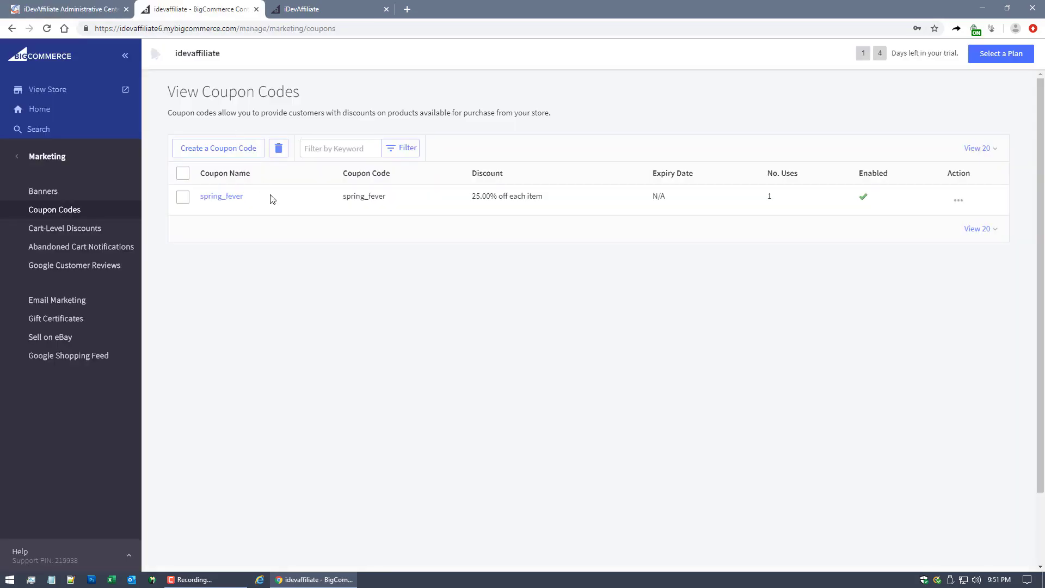
{"action": "left_click_drag", "start_coordinate": [265, 197], "coordinate": [200, 197]}
{"action": "left_click_drag", "start_coordinate": [385, 199], "coordinate": [344, 205]}
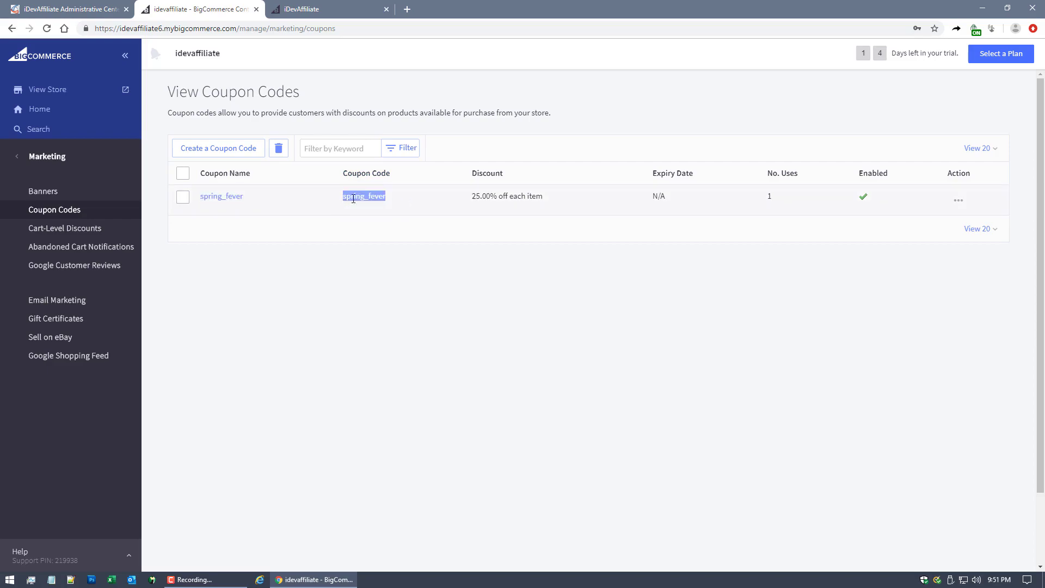
{"action": "left_click", "coordinate": [69, 14]}
{"action": "left_click", "coordinate": [438, 249]}
{"action": "left_click", "coordinate": [425, 273]}
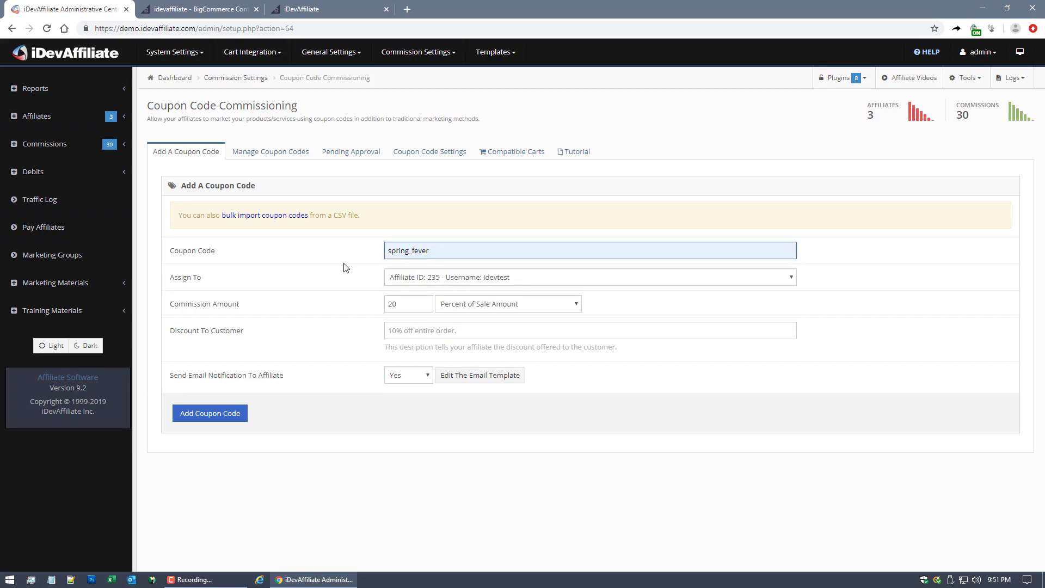
{"action": "left_click", "coordinate": [444, 279]}
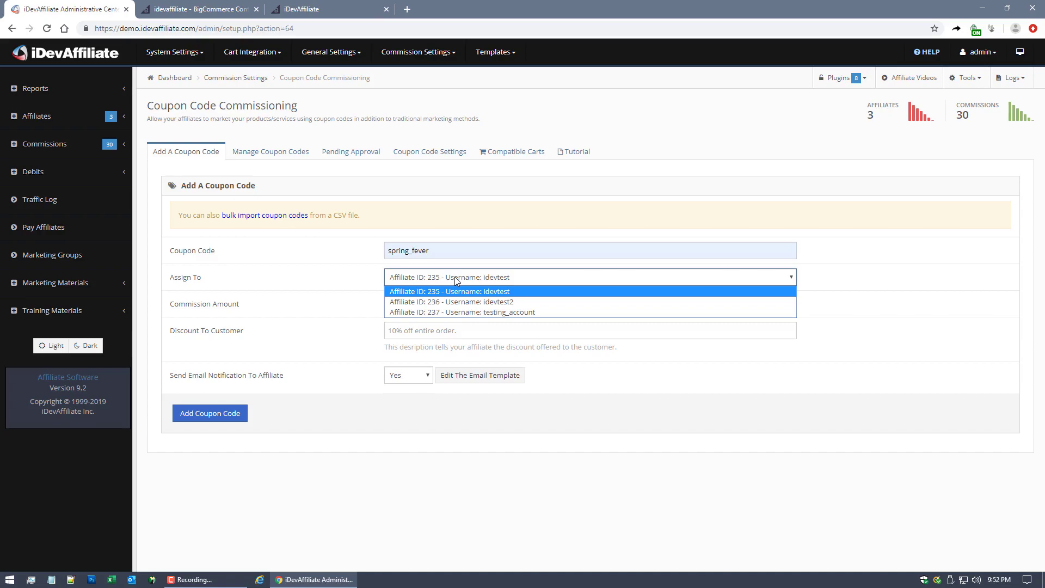
{"action": "left_click", "coordinate": [489, 302]}
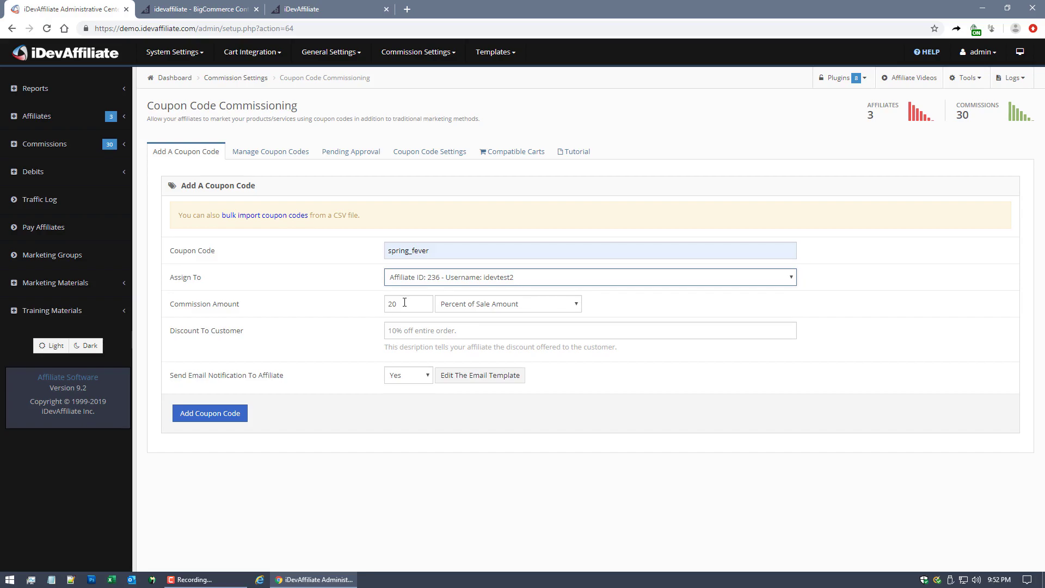
- Check spring_fever's discount in BigCommerce, then return to iDevAffiliate and review the Commission Amount in the coupon form
{"action": "left_click", "coordinate": [198, 8]}
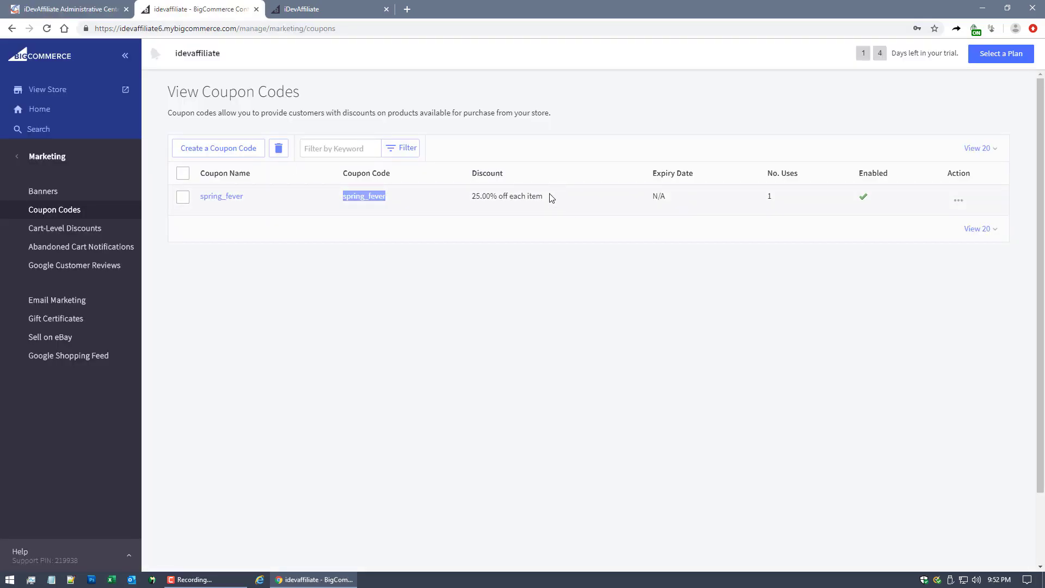
{"action": "left_click_drag", "start_coordinate": [552, 198], "coordinate": [463, 201]}
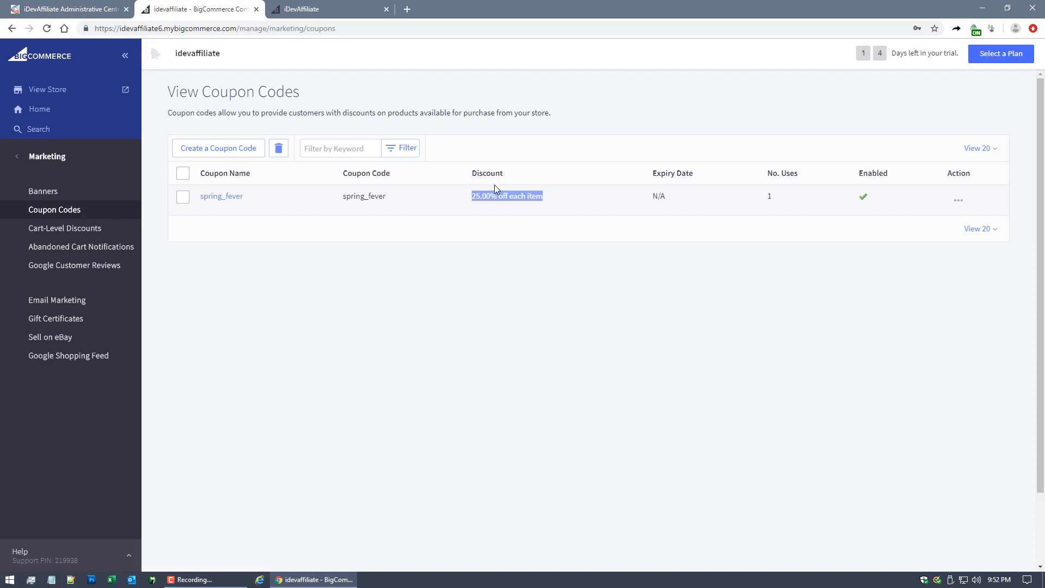
{"action": "left_click", "coordinate": [86, 12]}
{"action": "double_click", "coordinate": [389, 304]}
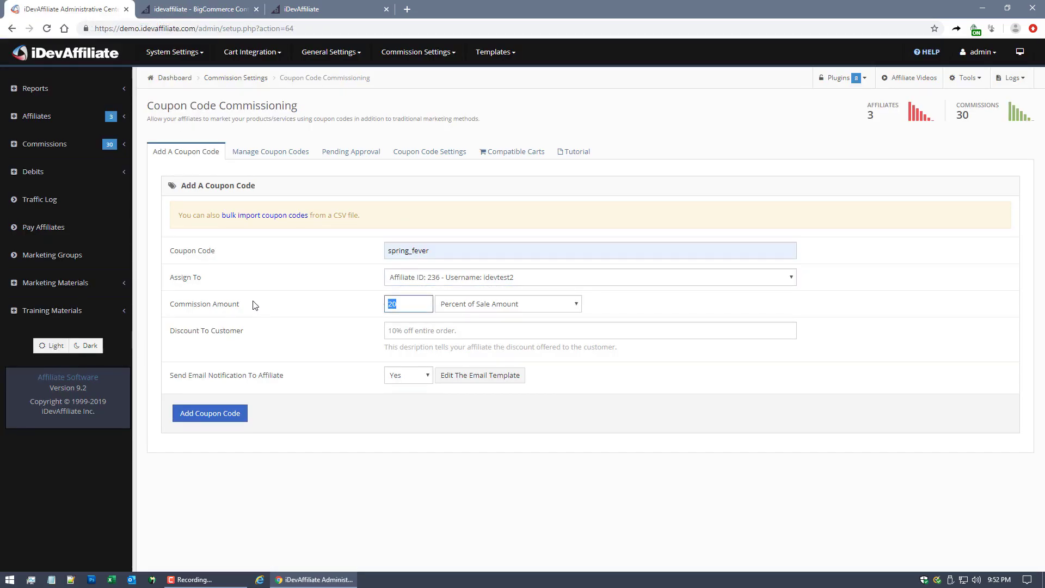
{"action": "left_click", "coordinate": [381, 289]}
- Open the existing coupon codes in iDevAffiliate and examine spring_fever's customer discount and affiliate commission
{"action": "left_click", "coordinate": [278, 153]}
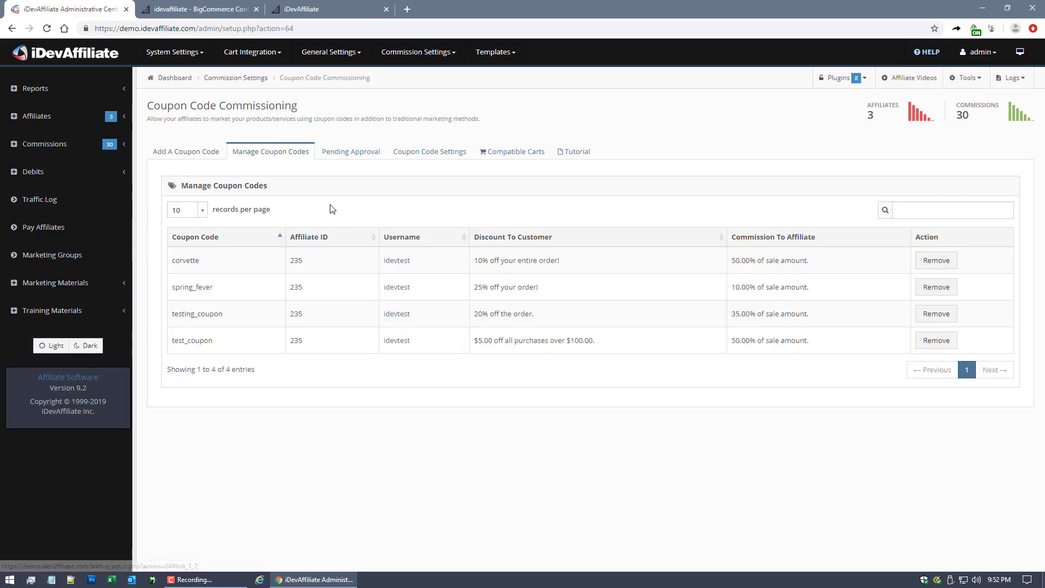
{"action": "left_click_drag", "start_coordinate": [172, 289], "coordinate": [242, 296]}
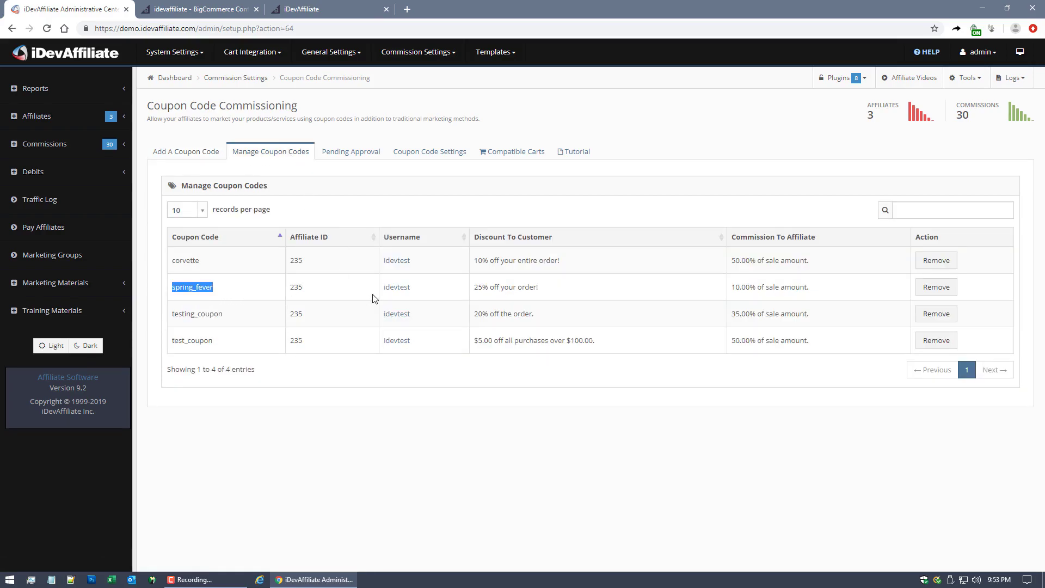
{"action": "left_click_drag", "start_coordinate": [539, 287], "coordinate": [473, 292]}
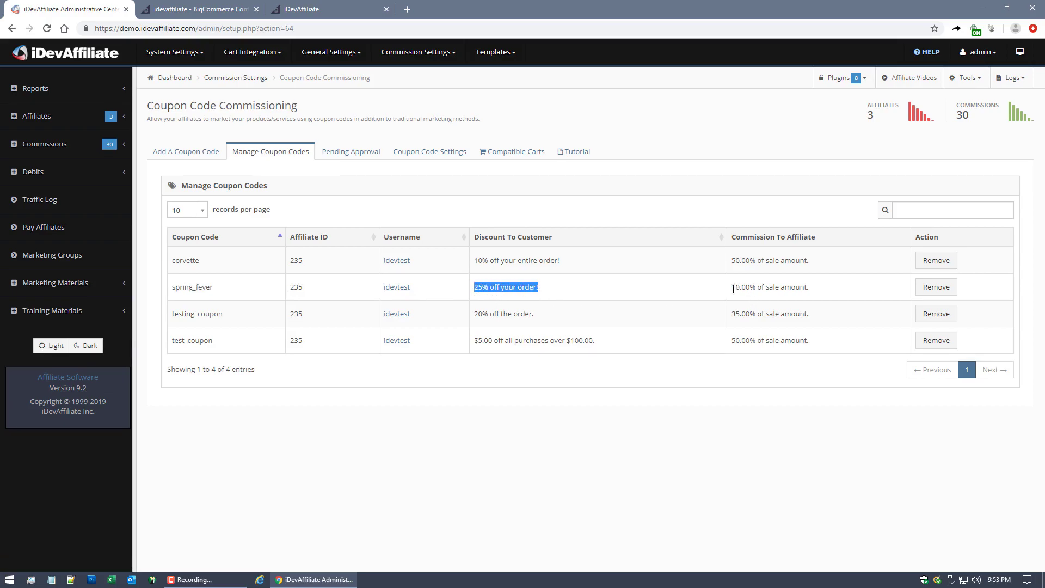
{"action": "left_click_drag", "start_coordinate": [730, 288], "coordinate": [829, 293]}
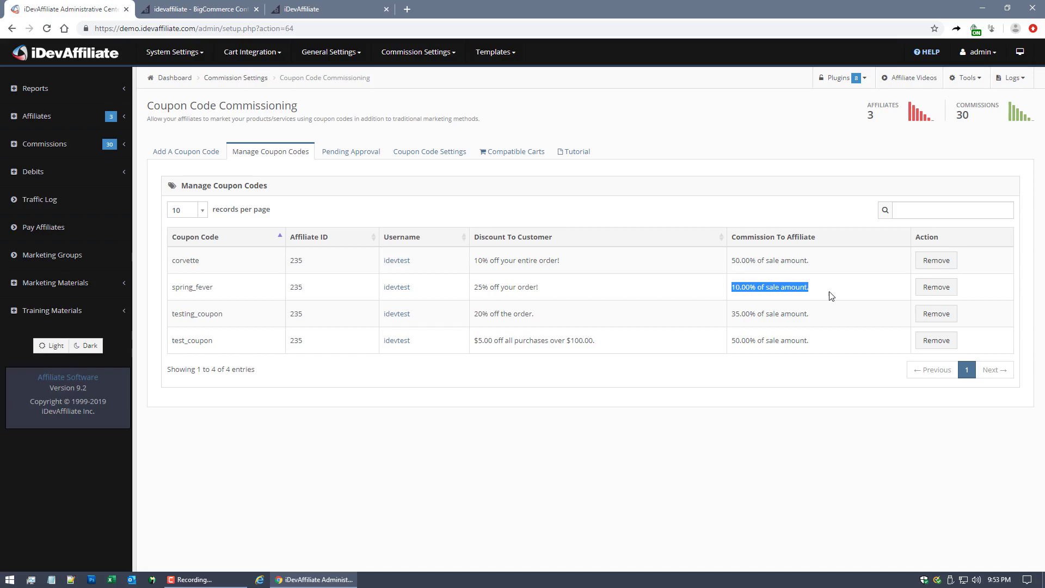
{"action": "left_click", "coordinate": [800, 268]}
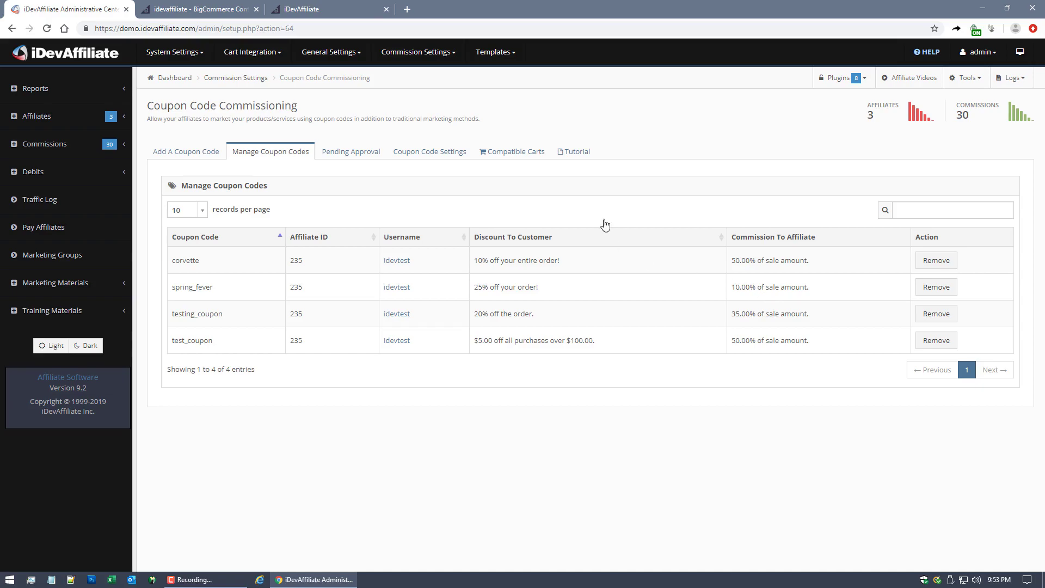
- Switch to the BigCommerce storefront, add the Fog Linen Chambray Towel from Bath in size M and green to the cart, and proceed to checkout
{"action": "left_click", "coordinate": [334, 12]}
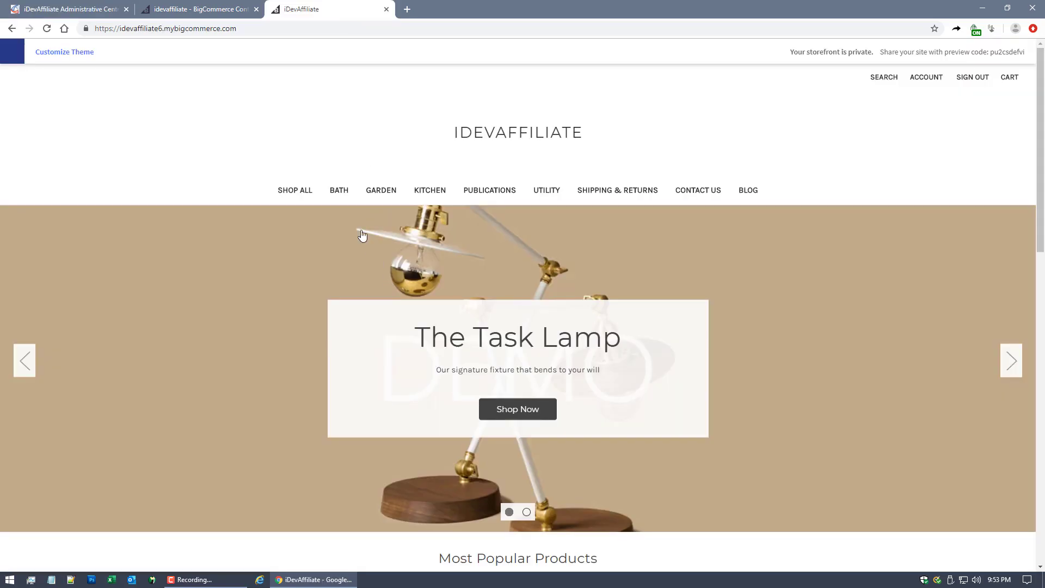
{"action": "left_click", "coordinate": [341, 191]}
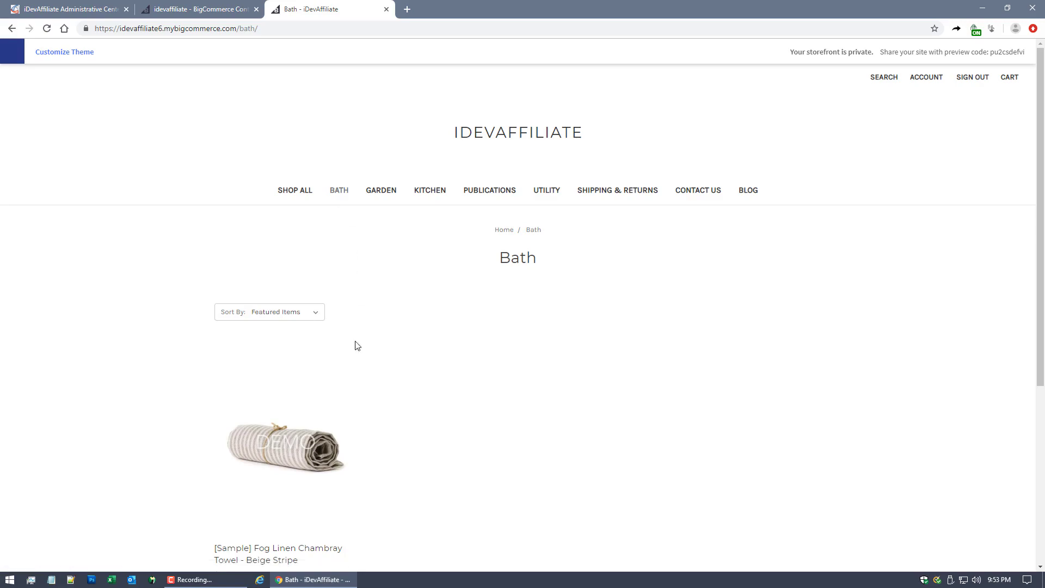
{"action": "left_click", "coordinate": [280, 490]}
{"action": "left_click", "coordinate": [604, 500]}
{"action": "scroll", "coordinate": [716, 420], "scroll_direction": "down", "scroll_amount": 7}
{"action": "left_click", "coordinate": [580, 217]}
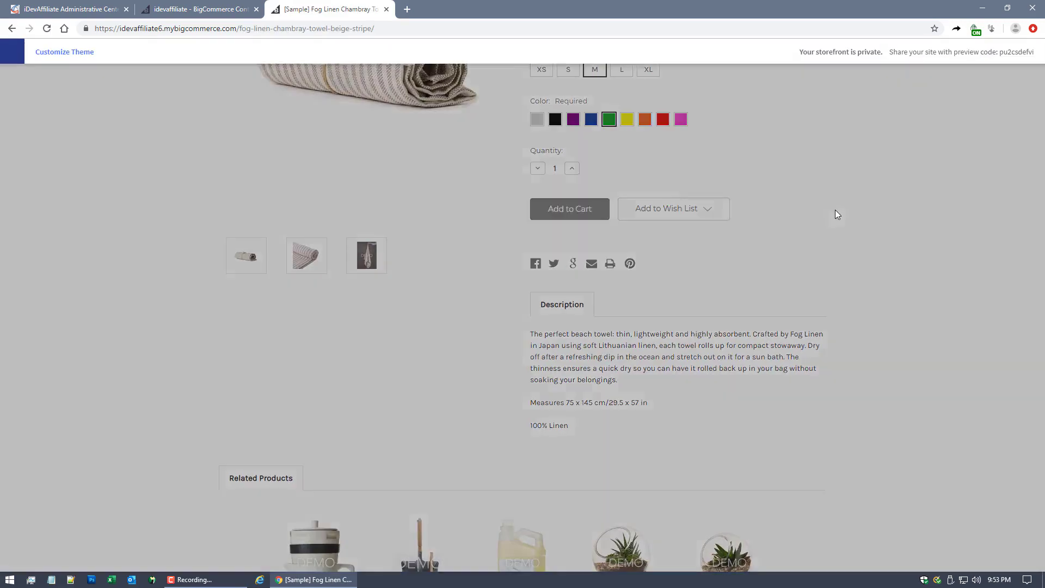
{"action": "left_click", "coordinate": [751, 140]}
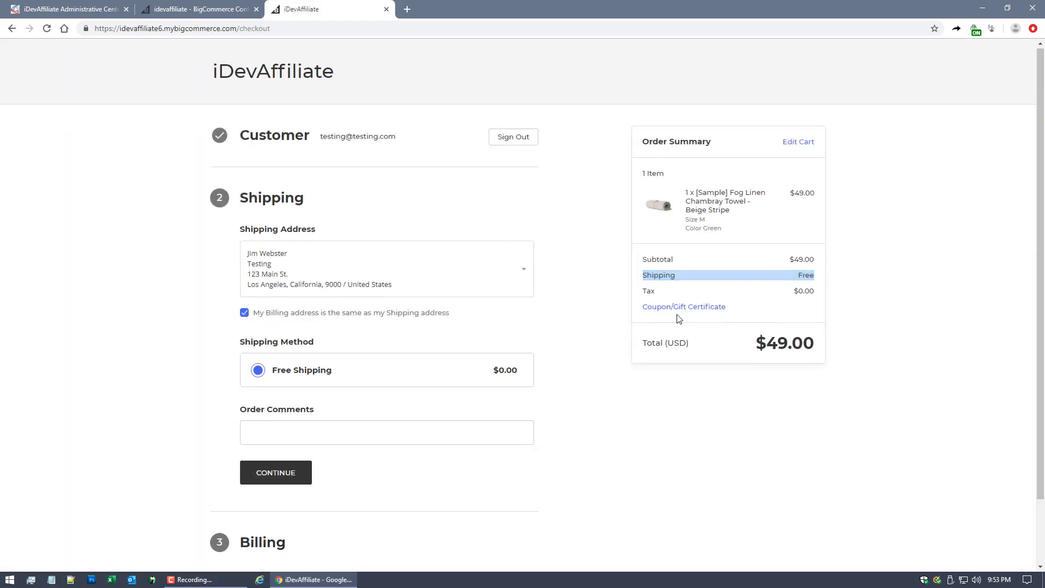
- Apply the coupon code spring_fever to the checkout order and check the discounted total
{"action": "left_click", "coordinate": [687, 285]}
{"action": "left_click", "coordinate": [689, 298]}
{"action": "type", "text": "spring_fe"}
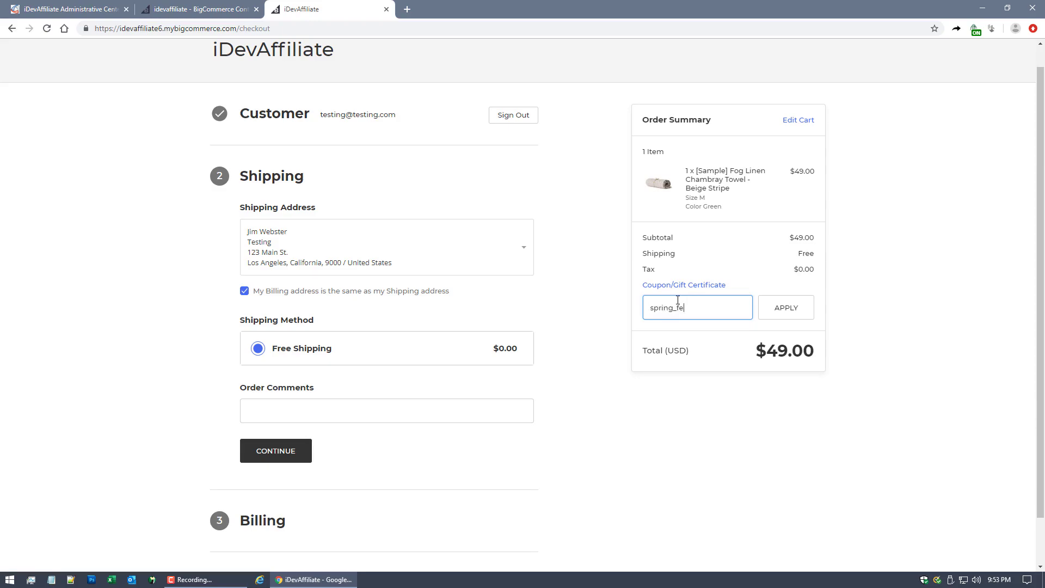
{"action": "type", "text": "ver"}
{"action": "left_click", "coordinate": [793, 305]}
{"action": "left_click_drag", "start_coordinate": [769, 377], "coordinate": [814, 377]}
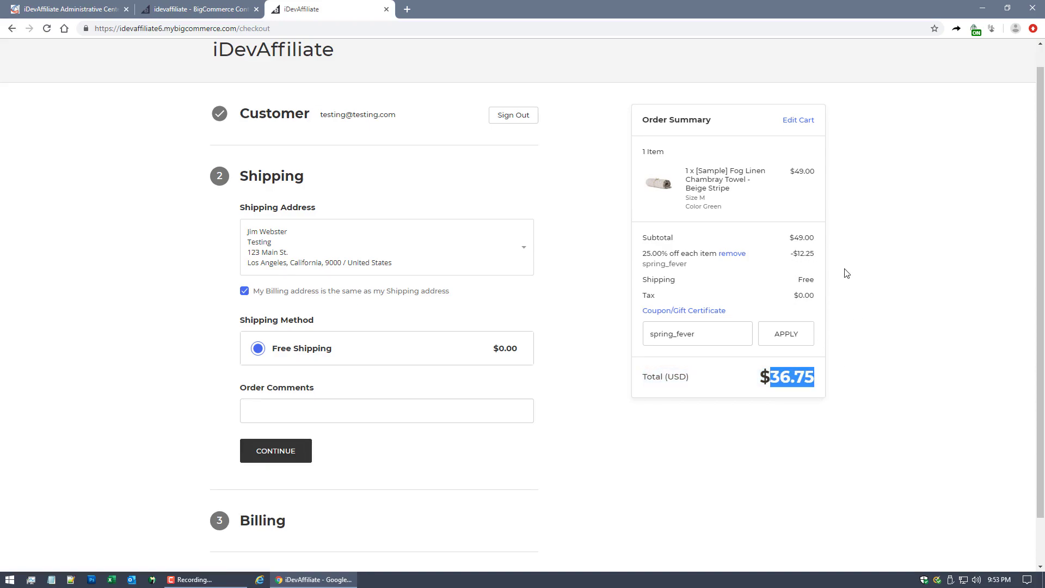
- Complete the shipping step with Free Shipping, place the order with Cash on Delivery, and check its order number
{"action": "left_click", "coordinate": [571, 212]}
{"action": "scroll", "coordinate": [687, 243], "scroll_direction": "down", "scroll_amount": 2}
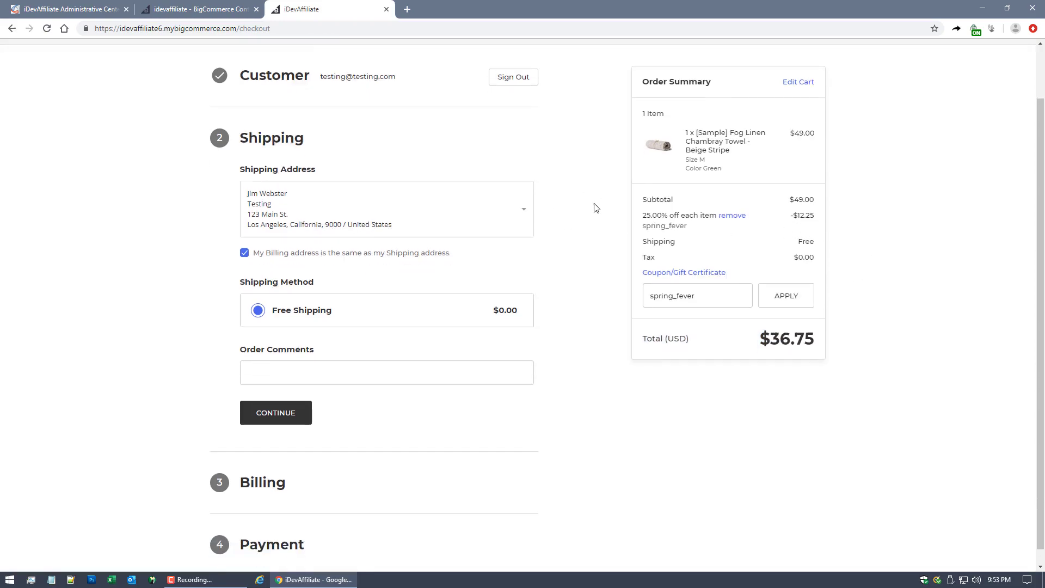
{"action": "left_click", "coordinate": [276, 397]}
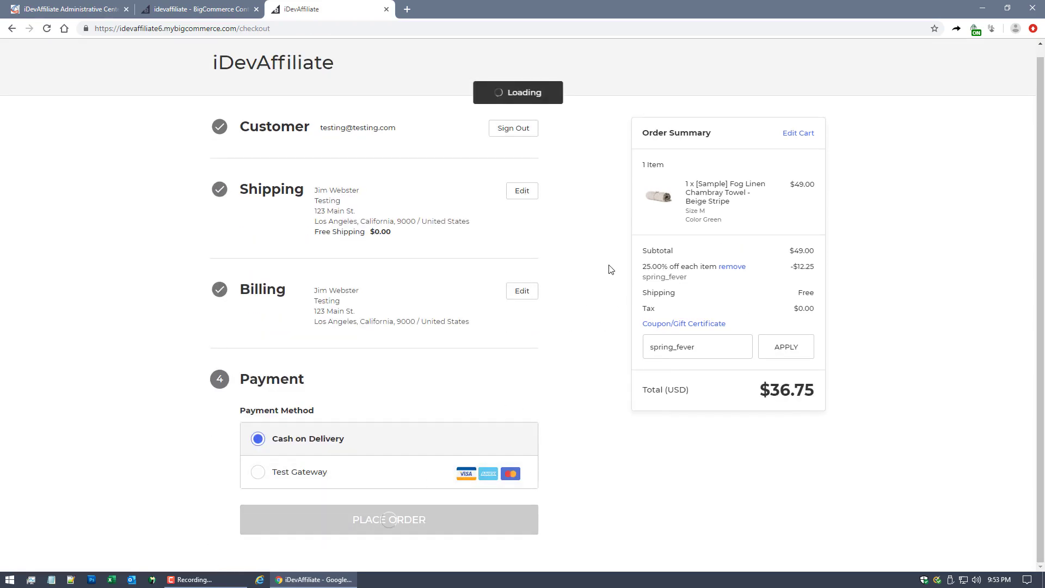
{"action": "double_click", "coordinate": [294, 178]}
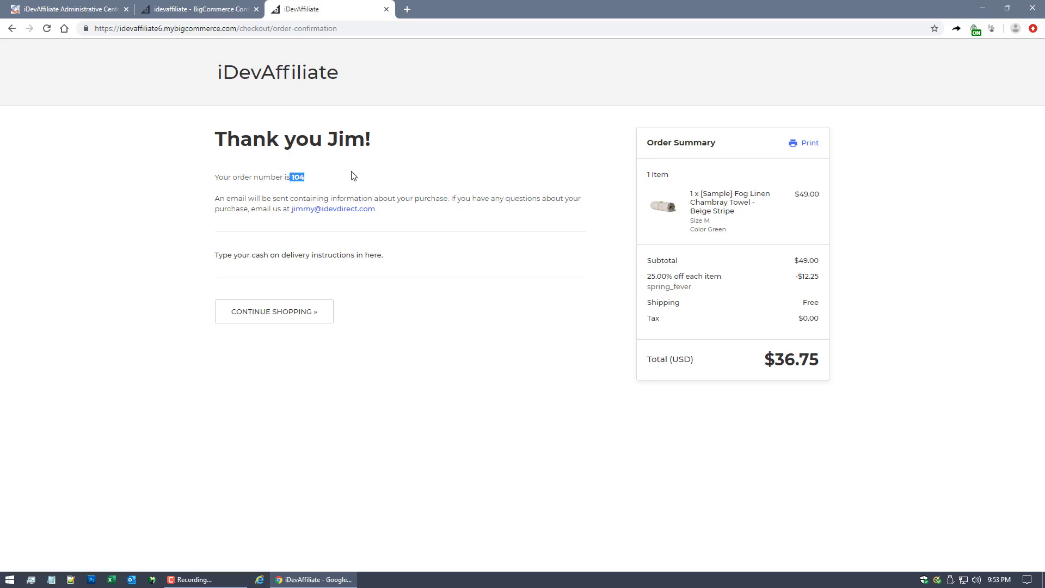
- Switch to iDevAffiliate, find the new order's commission among those pending approval, and open its details
{"action": "left_click", "coordinate": [55, 9]}
{"action": "left_click", "coordinate": [71, 144]}
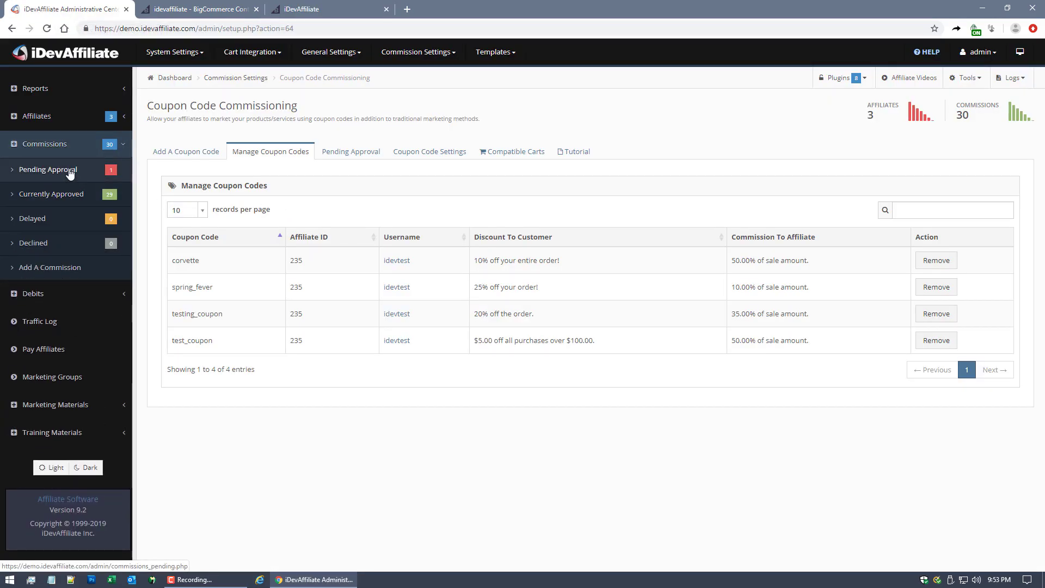
{"action": "left_click", "coordinate": [76, 170]}
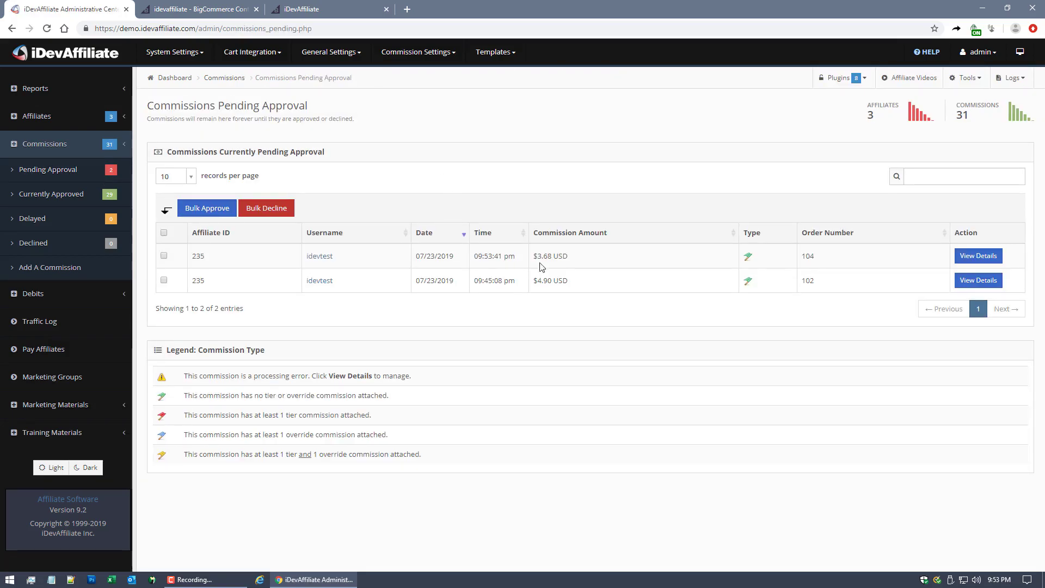
{"action": "double_click", "coordinate": [810, 256]}
{"action": "left_click", "coordinate": [987, 259]}
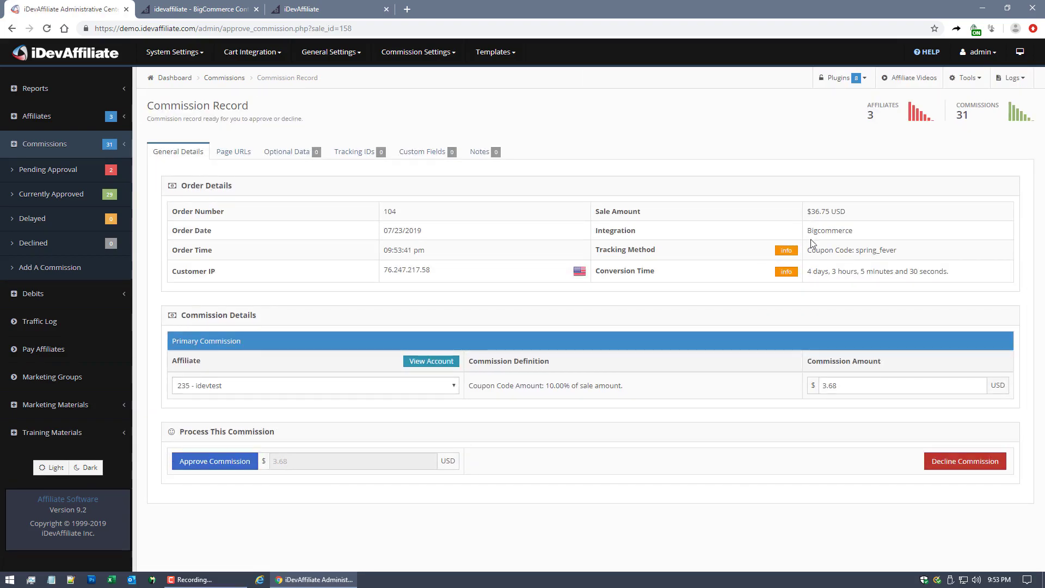
- Examine the coupon order's commission record, checking its sale amount, tracking method, coupon code, and commission definition
{"action": "left_click_drag", "start_coordinate": [812, 212], "coordinate": [846, 210]}
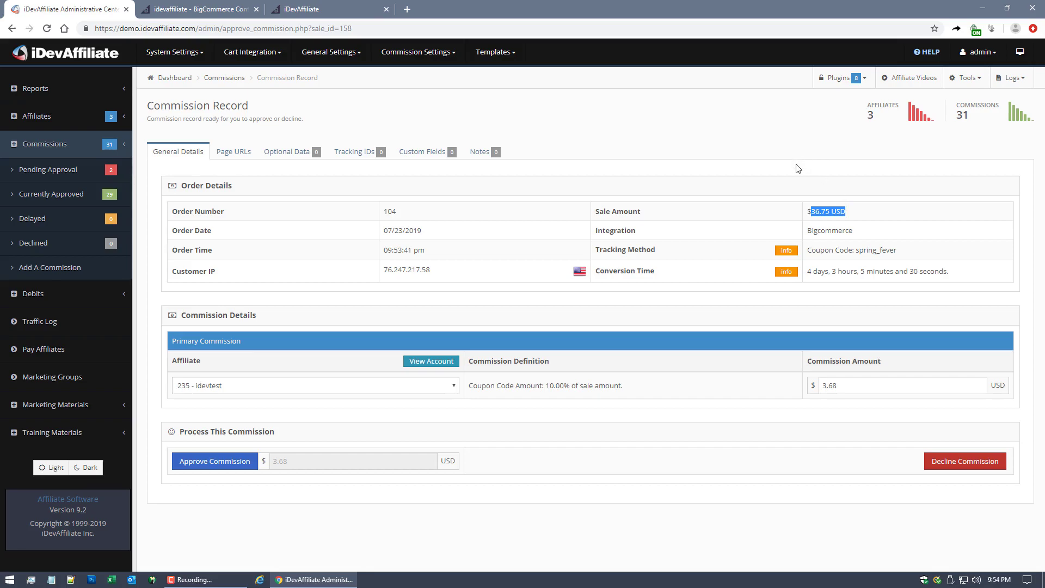
{"action": "left_click_drag", "start_coordinate": [606, 251], "coordinate": [642, 250]}
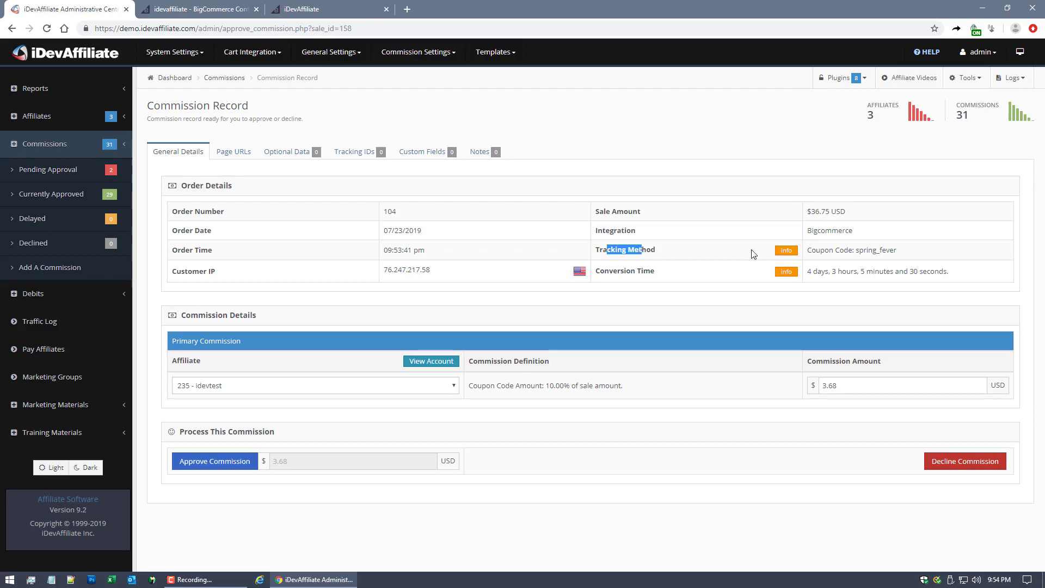
{"action": "mouse_move", "coordinate": [836, 251]}
{"action": "left_mouse_down"}
{"action": "mouse_move", "coordinate": [904, 255]}
{"action": "mouse_move", "coordinate": [817, 251]}
{"action": "mouse_move", "coordinate": [852, 252]}
{"action": "left_mouse_up"}
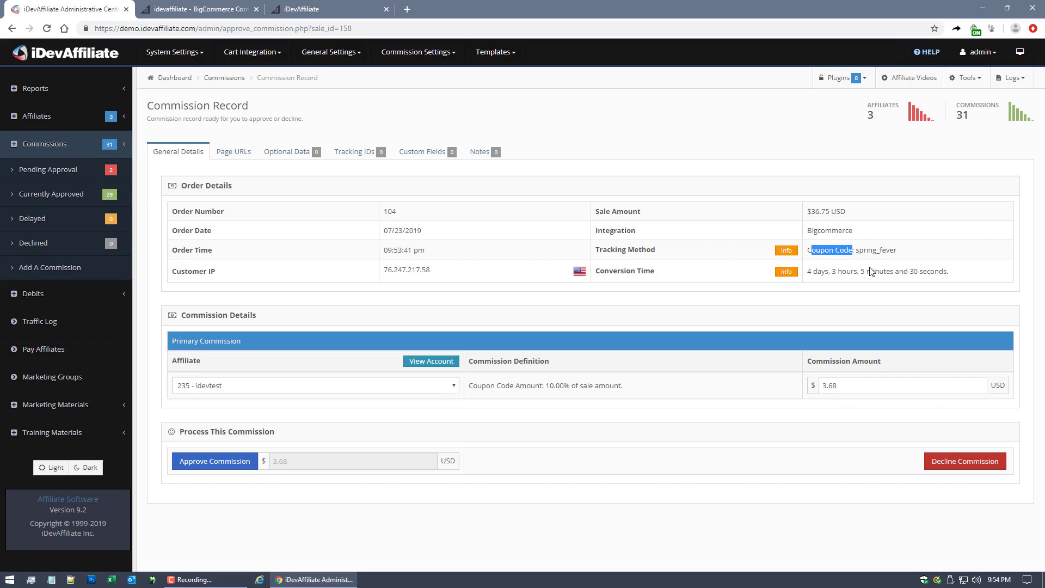
{"action": "left_click_drag", "start_coordinate": [864, 250], "coordinate": [905, 255]}
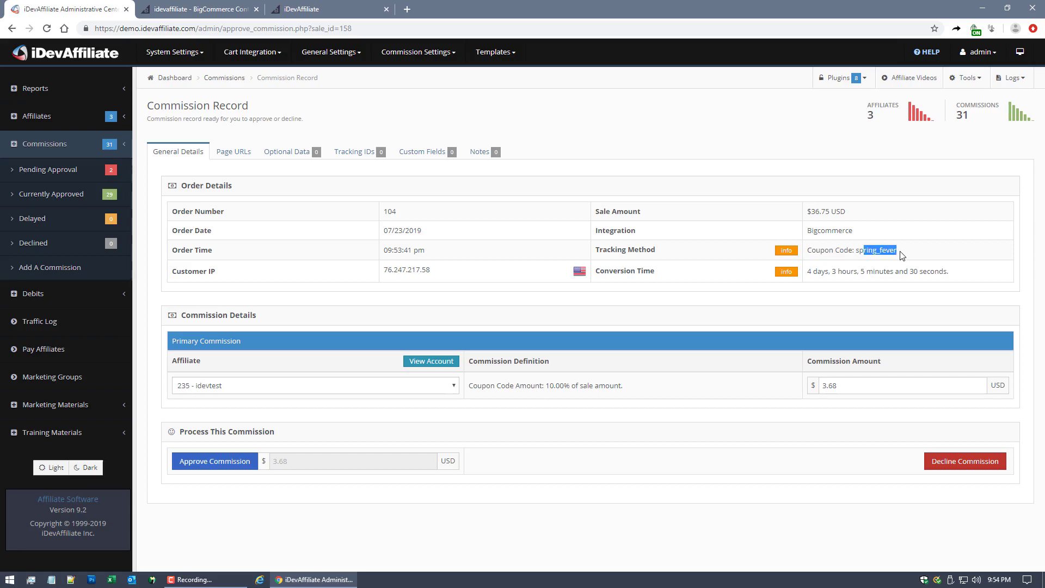
{"action": "left_click", "coordinate": [730, 177]}
{"action": "left_click_drag", "start_coordinate": [478, 362], "coordinate": [540, 362]}
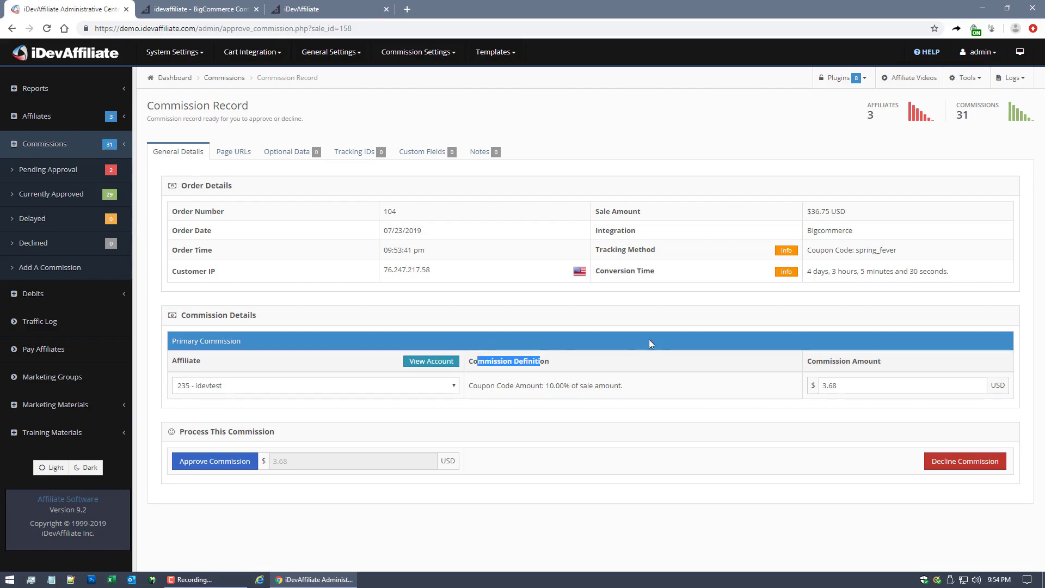
- Open the earlier order's pending commission to compare its commission definition and amount, then return to the pending commissions list
{"action": "left_click", "coordinate": [32, 170]}
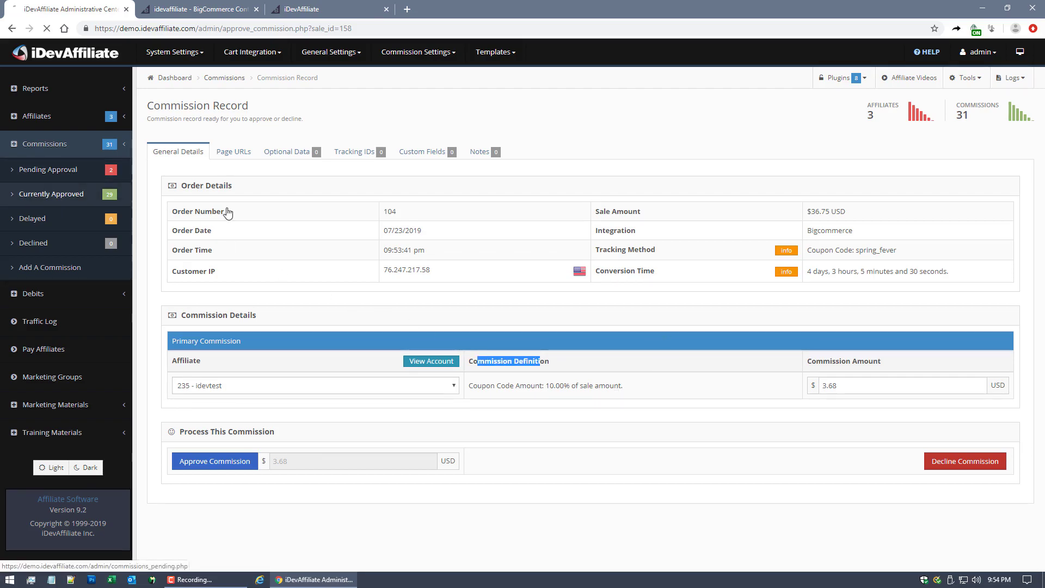
{"action": "left_click", "coordinate": [978, 281]}
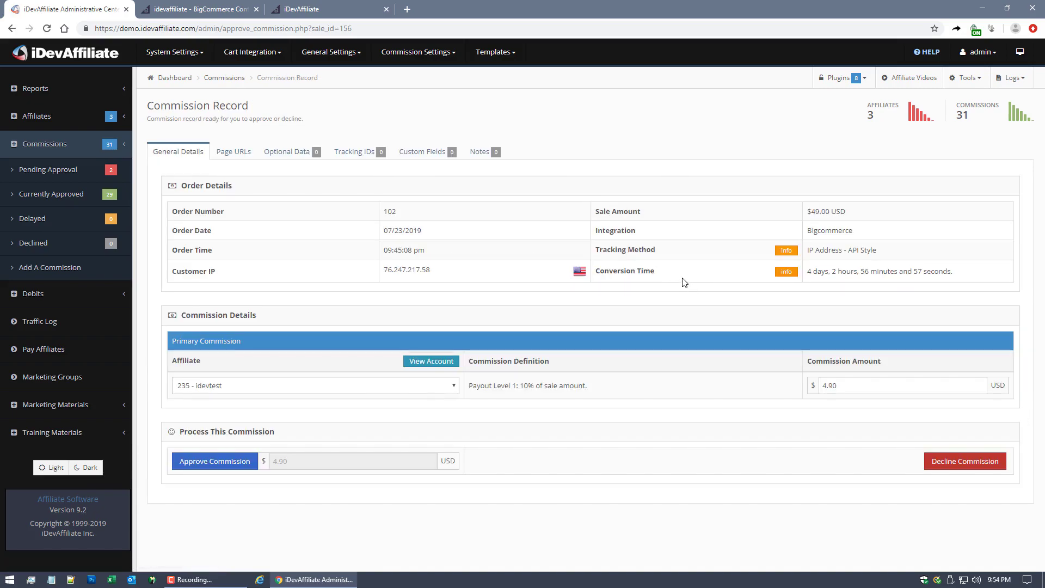
{"action": "left_click_drag", "start_coordinate": [484, 362], "coordinate": [543, 362]}
{"action": "left_click_drag", "start_coordinate": [472, 387], "coordinate": [574, 388]}
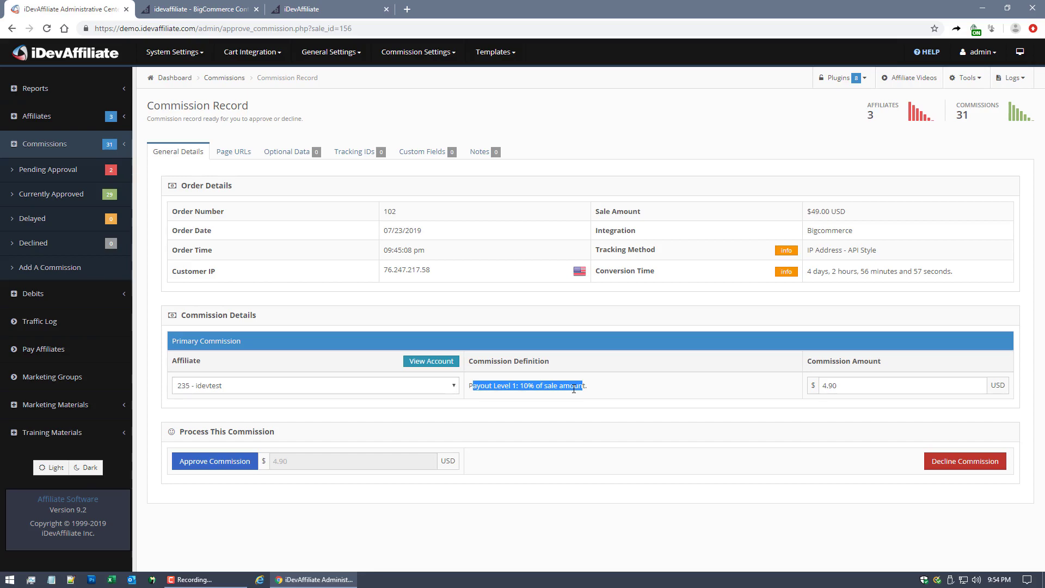
{"action": "left_click", "coordinate": [871, 384]}
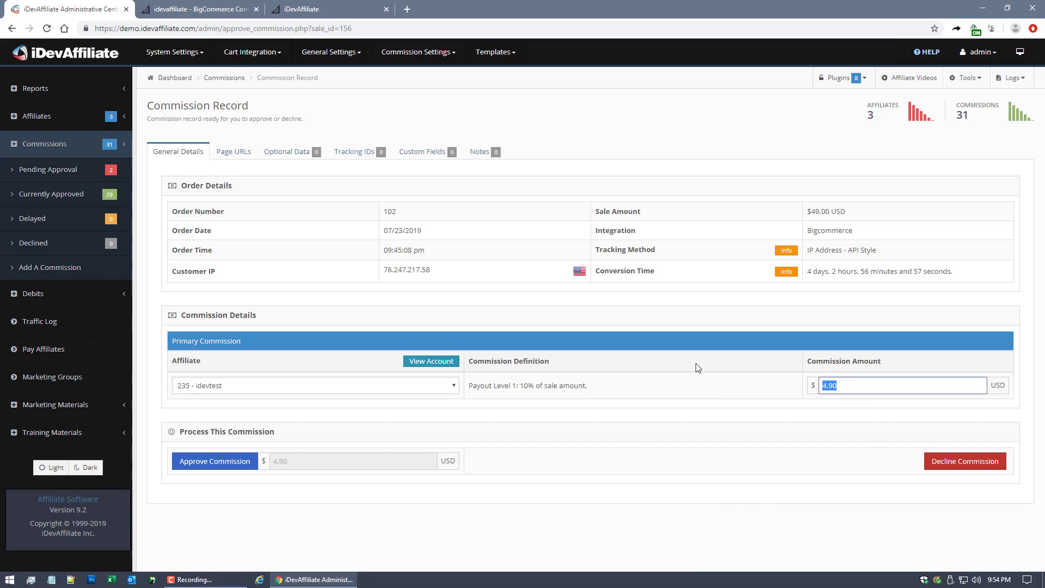
{"action": "left_click", "coordinate": [54, 169]}
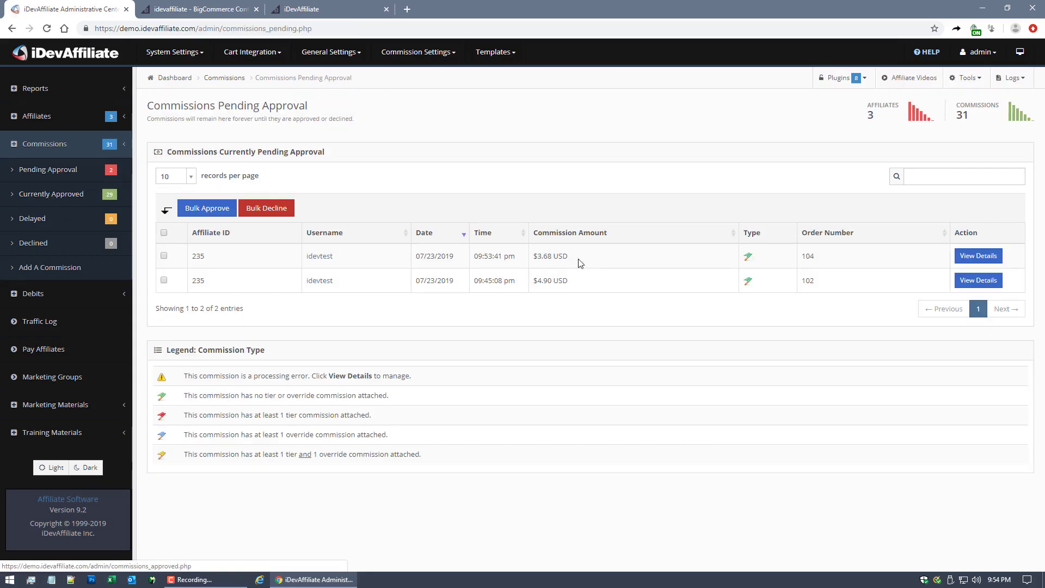
- Open the latest pending commission again and examine its coupon-code commission definition and commission amount
{"action": "left_click", "coordinate": [978, 256]}
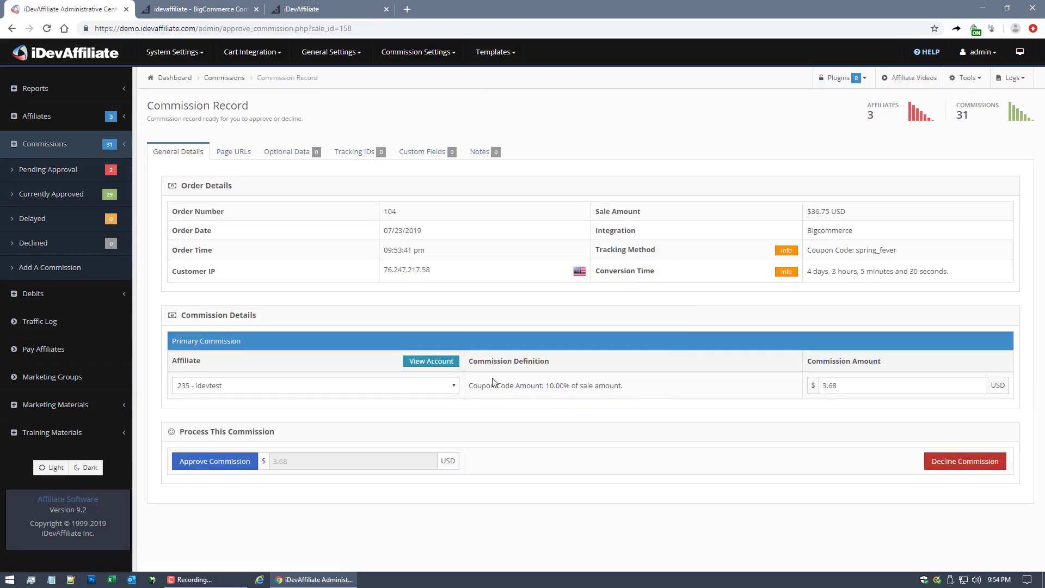
{"action": "left_click_drag", "start_coordinate": [472, 360], "coordinate": [582, 363]}
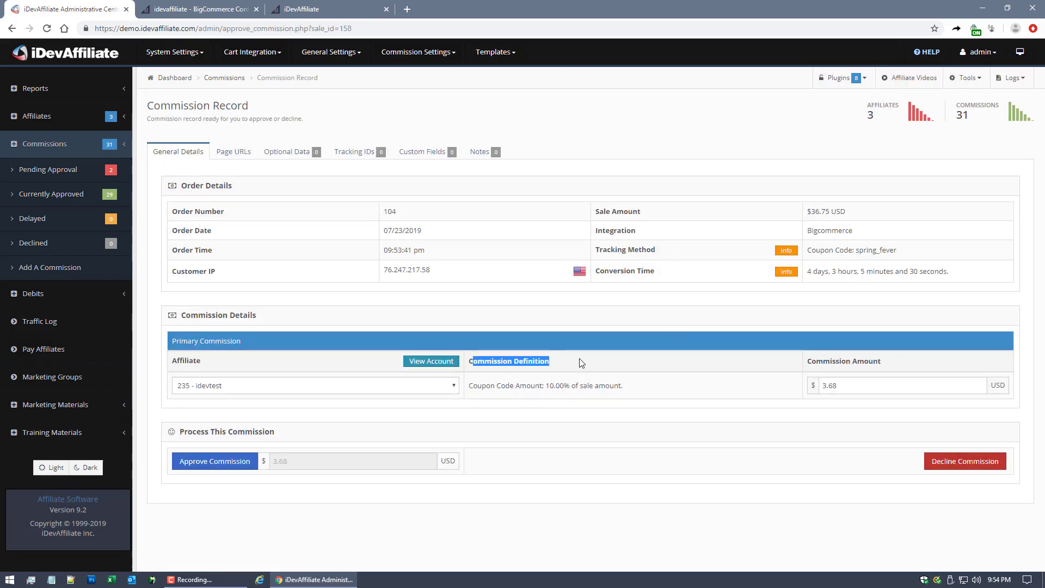
{"action": "left_click_drag", "start_coordinate": [470, 385], "coordinate": [551, 382]}
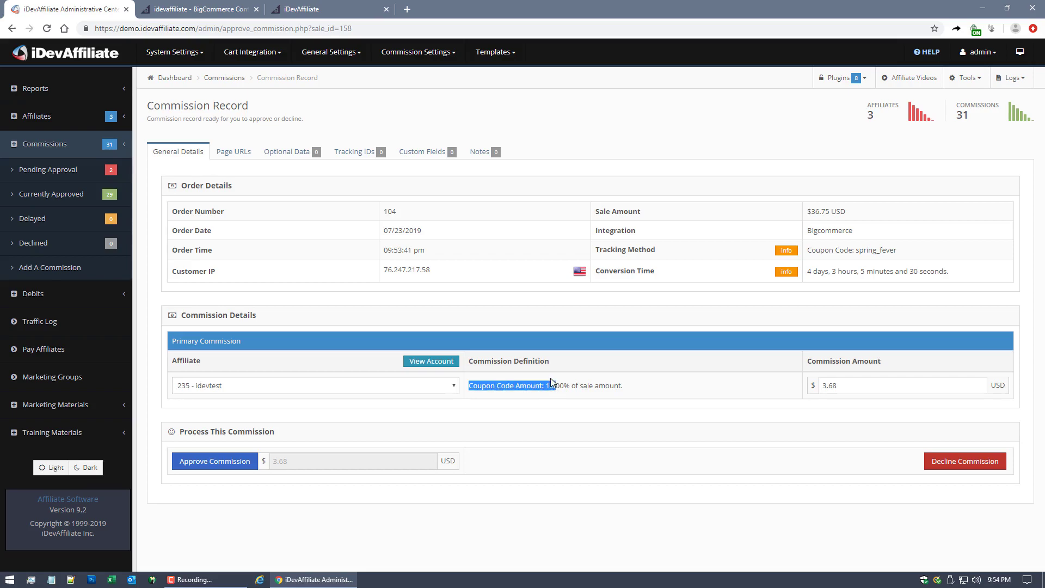
{"action": "left_click", "coordinate": [554, 383]}
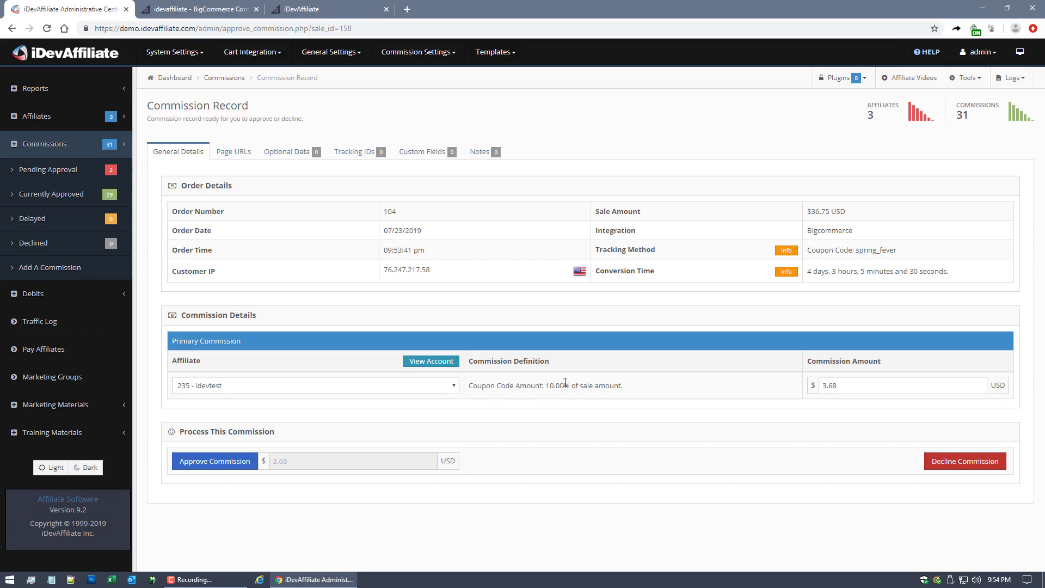
{"action": "left_click_drag", "start_coordinate": [546, 386], "coordinate": [591, 386]}
{"action": "left_click_drag", "start_coordinate": [469, 387], "coordinate": [657, 388]}
{"action": "left_click", "coordinate": [656, 388]}
{"action": "left_click", "coordinate": [854, 388]}
{"action": "left_click_drag", "start_coordinate": [486, 387], "coordinate": [613, 386]}
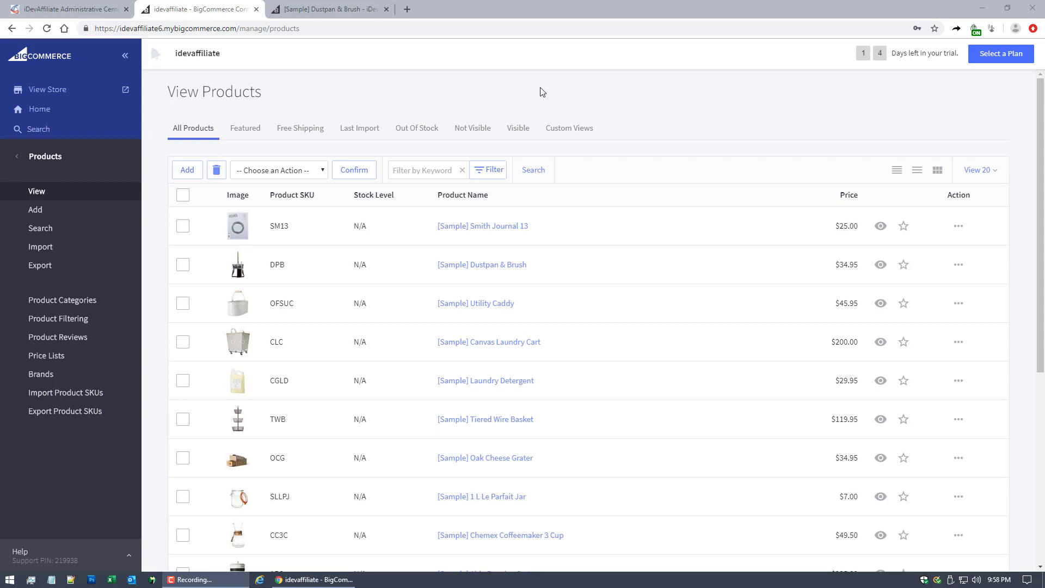
- Check the Dustpan & Brush SKU in the BigCommerce product list, and open Per-Product Commissioning in iDevAffiliate
{"action": "double_click", "coordinate": [275, 265]}
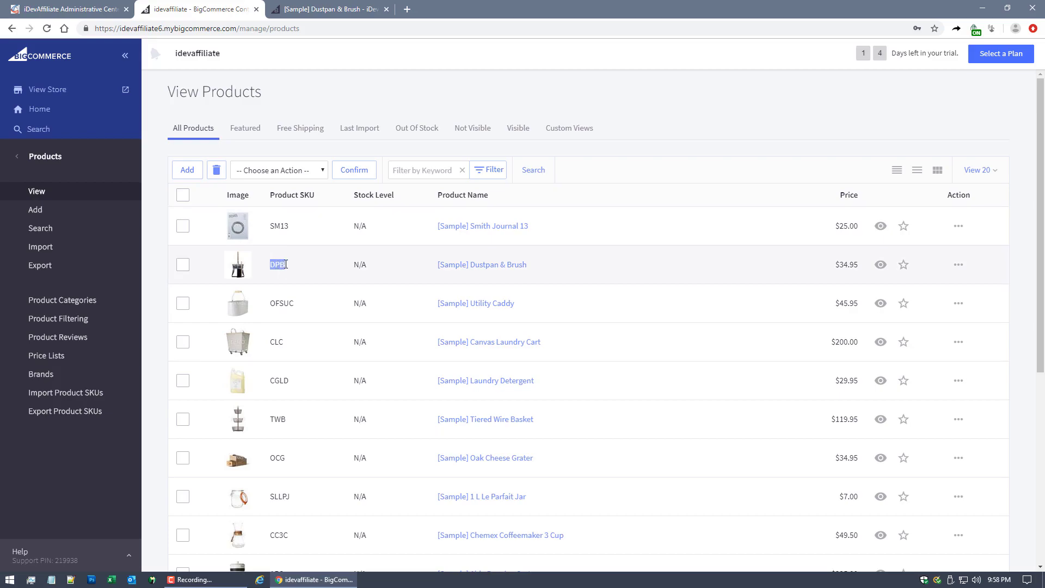
{"action": "left_click", "coordinate": [435, 90]}
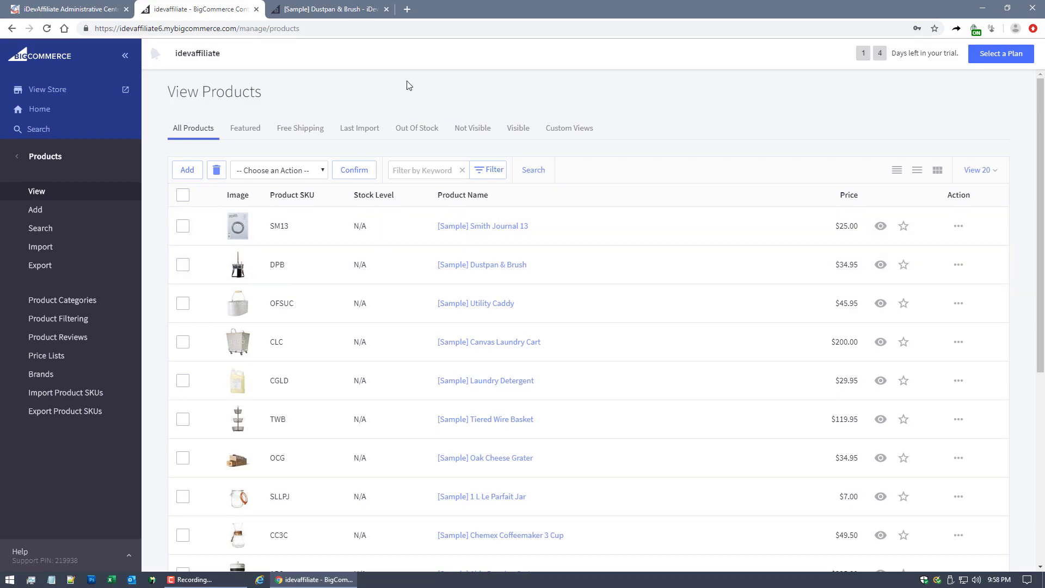
{"action": "left_click", "coordinate": [87, 10]}
{"action": "mouse_move", "coordinate": [443, 51]}
{"action": "left_click", "coordinate": [441, 142]}
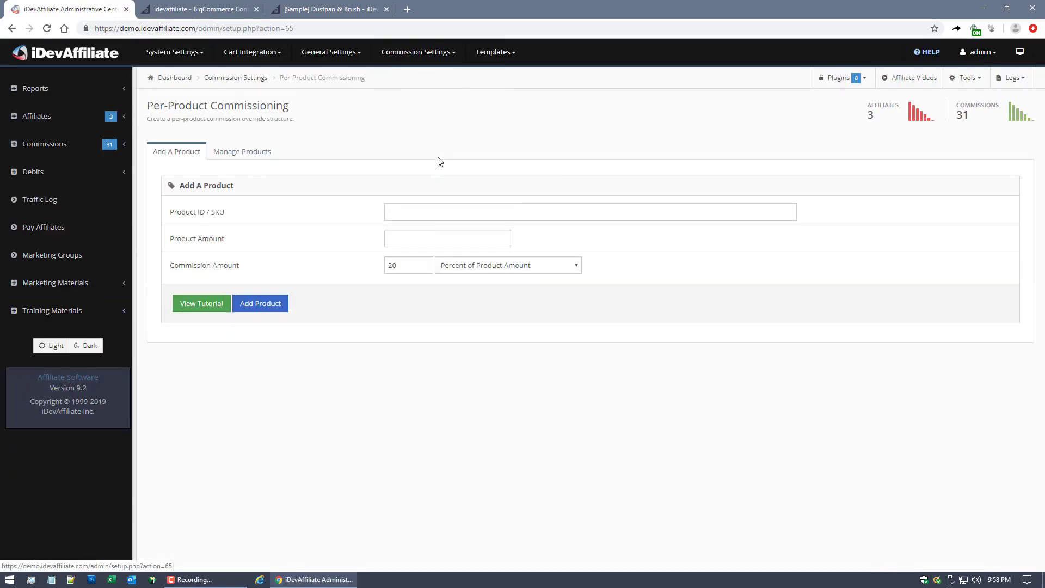
{"action": "left_click_drag", "start_coordinate": [171, 213], "coordinate": [352, 208]}
- Copy the Dustpan & Brush SKU from BigCommerce and enter DPB as the new per-product commission's Product ID / SKU in iDevAffiliate
{"action": "left_click", "coordinate": [195, 5]}
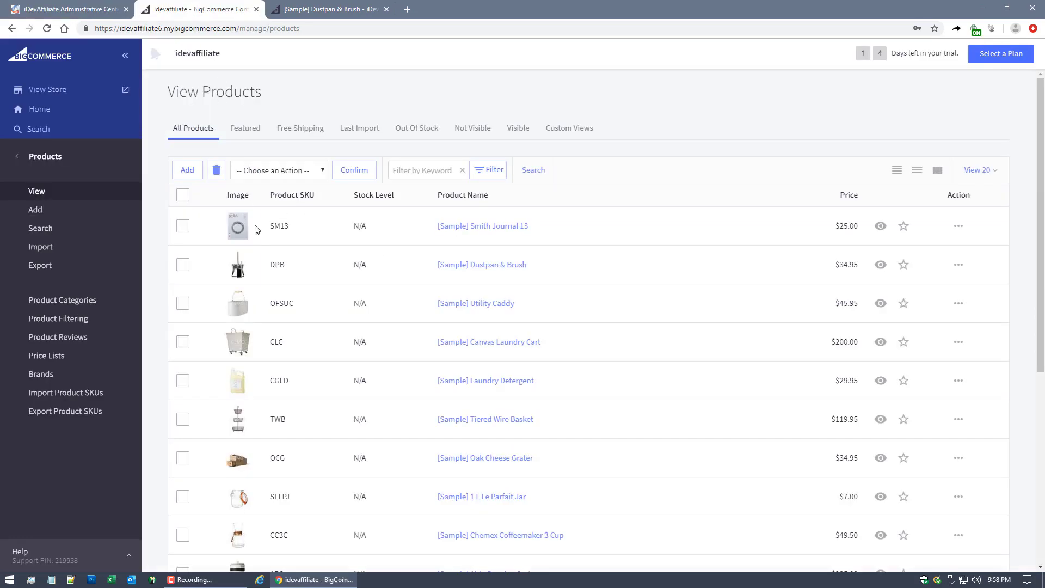
{"action": "left_click_drag", "start_coordinate": [286, 266], "coordinate": [269, 266]}
{"action": "key", "text": "ctrl+c"}
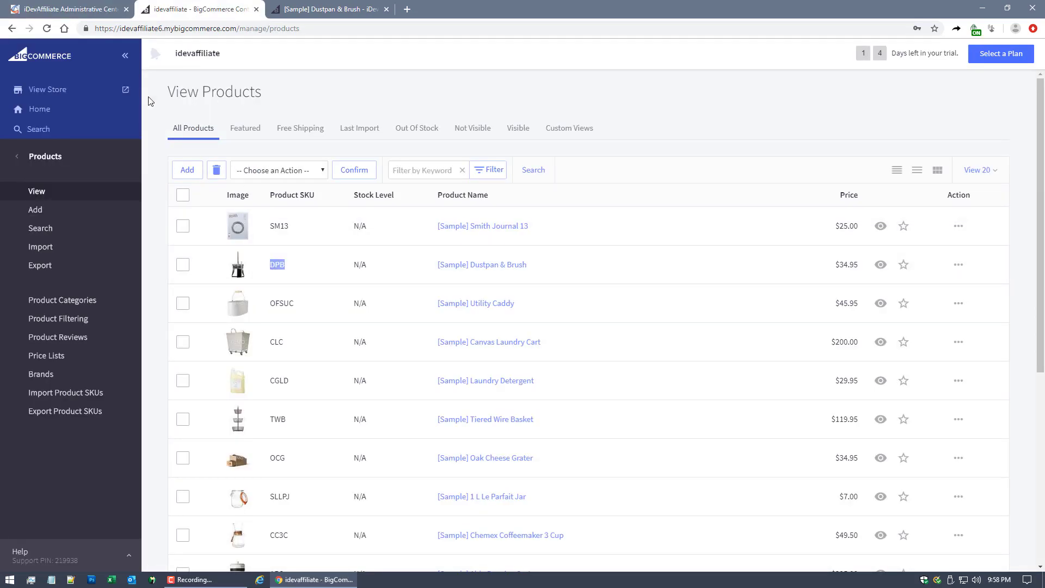
{"action": "left_click", "coordinate": [97, 9]}
{"action": "left_click", "coordinate": [463, 212]}
{"action": "key", "text": "ctrl+v"}
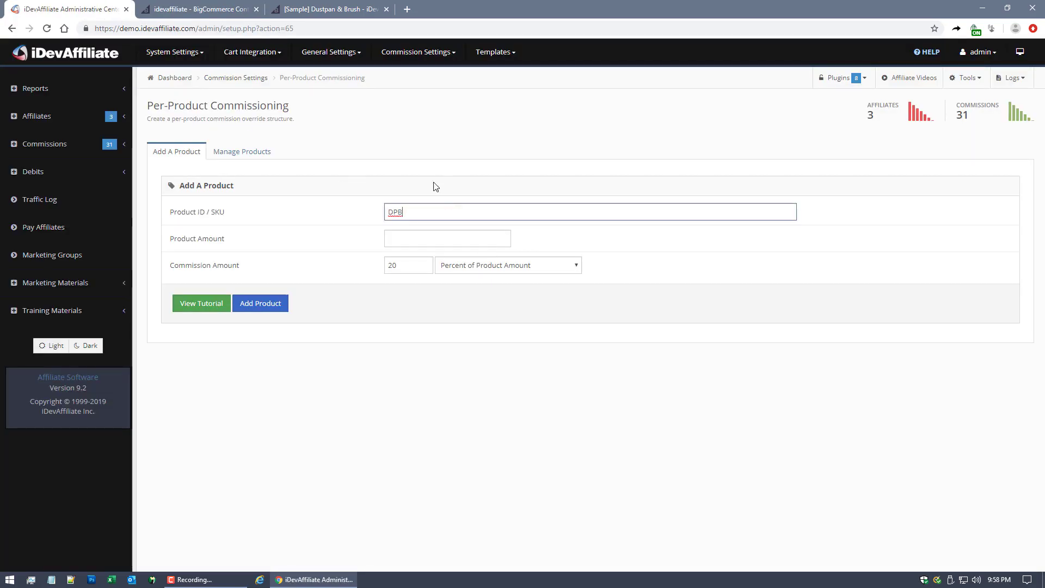
- Copy the Dustpan & Brush price from BigCommerce and set the Product Amount to 34.95 in iDevAffiliate
{"action": "left_click_drag", "start_coordinate": [217, 239], "coordinate": [173, 239]}
{"action": "left_click", "coordinate": [199, 9]}
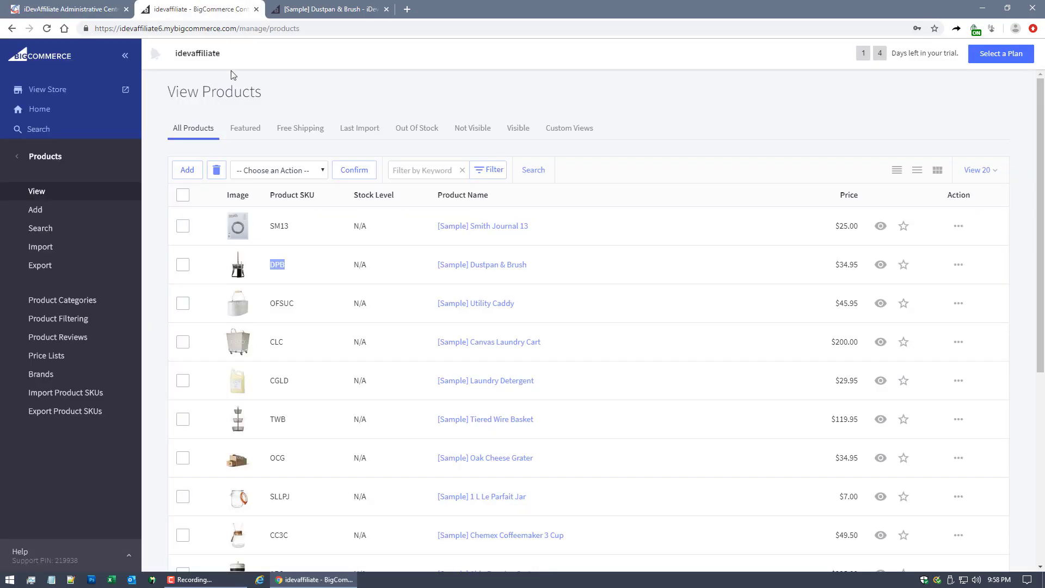
{"action": "left_click_drag", "start_coordinate": [839, 265], "coordinate": [855, 265]}
{"action": "key", "text": "ctrl+c"}
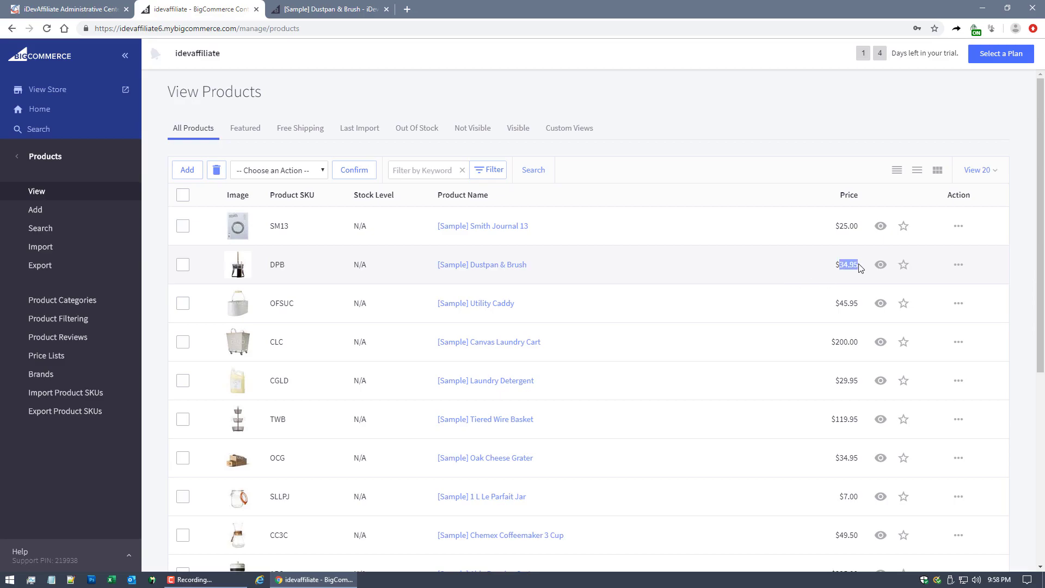
{"action": "left_click", "coordinate": [96, 15]}
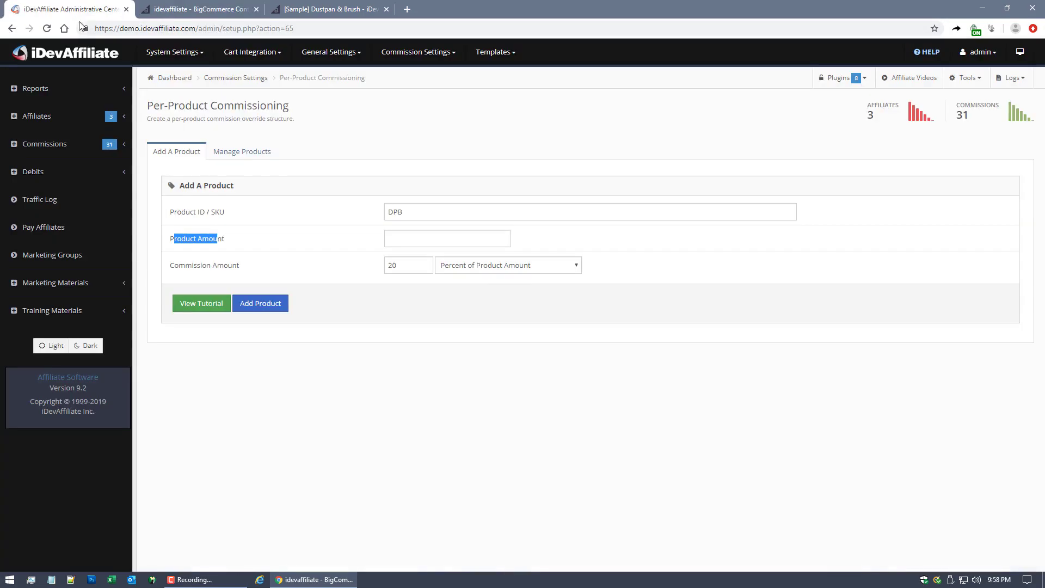
{"action": "left_click", "coordinate": [406, 237]}
{"action": "key", "text": "ctrl+v"}
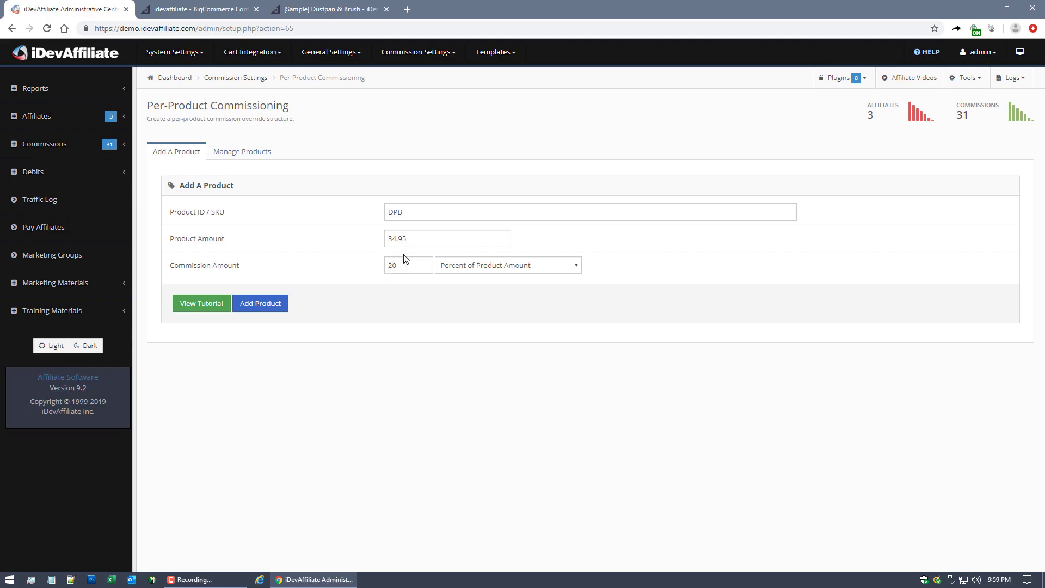
- Review the managed per-product commissions, checking the DPB entry's product amount, commission rate, and commission amount
{"action": "left_click", "coordinate": [239, 153]}
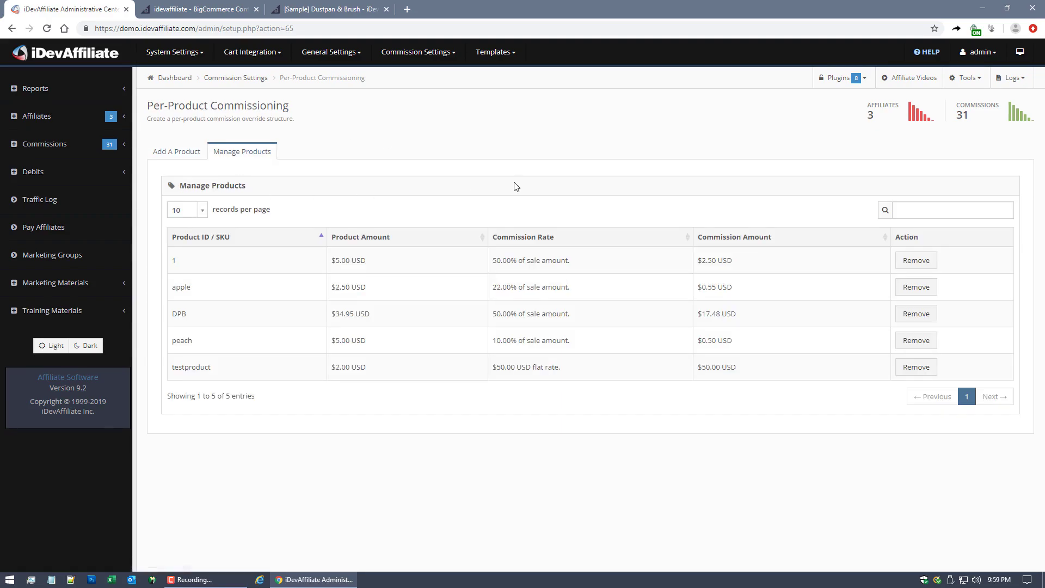
{"action": "left_click_drag", "start_coordinate": [183, 317], "coordinate": [259, 310]}
{"action": "left_click", "coordinate": [181, 310]}
{"action": "double_click", "coordinate": [187, 315]}
{"action": "double_click", "coordinate": [344, 313]}
{"action": "left_click", "coordinate": [567, 322]}
{"action": "left_click_drag", "start_coordinate": [567, 323], "coordinate": [490, 324]}
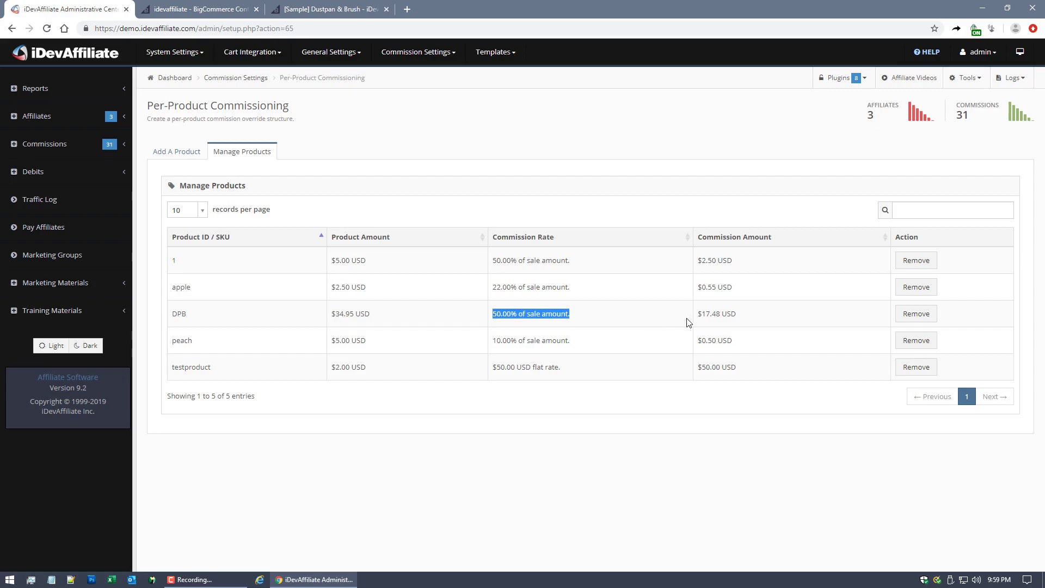
{"action": "left_click_drag", "start_coordinate": [697, 316], "coordinate": [746, 315]}
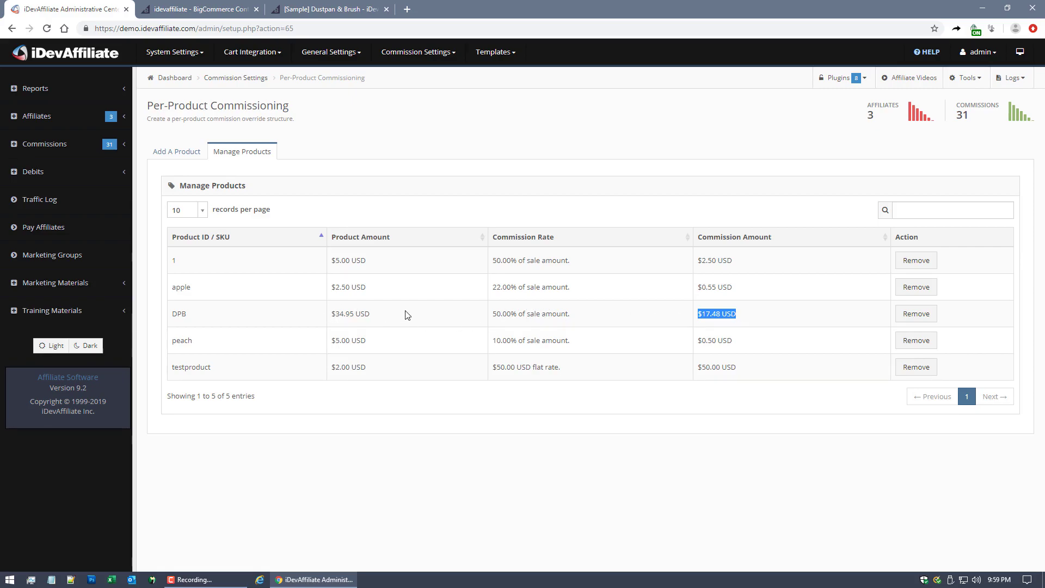
- Switch to the BigCommerce storefront's Dustpan & Brush page and check the product's price and SKU
{"action": "left_click", "coordinate": [218, 10]}
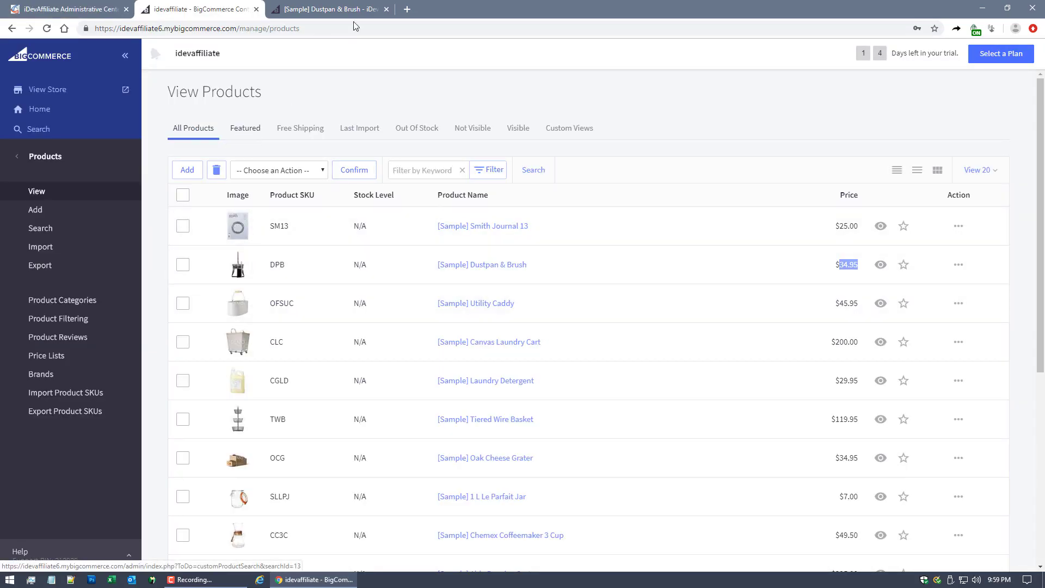
{"action": "left_click", "coordinate": [332, 10]}
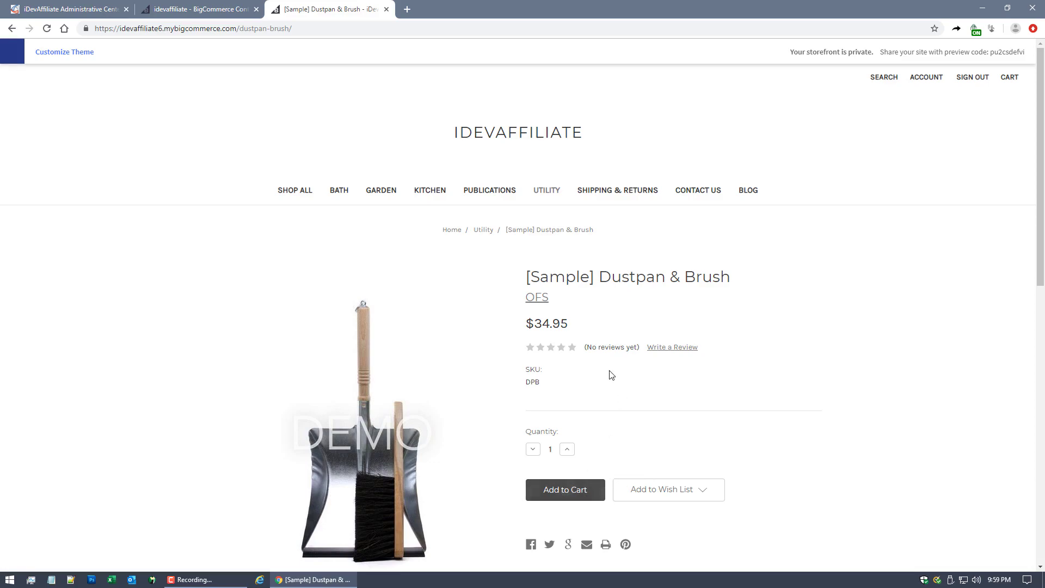
{"action": "left_click_drag", "start_coordinate": [535, 323], "coordinate": [572, 328]}
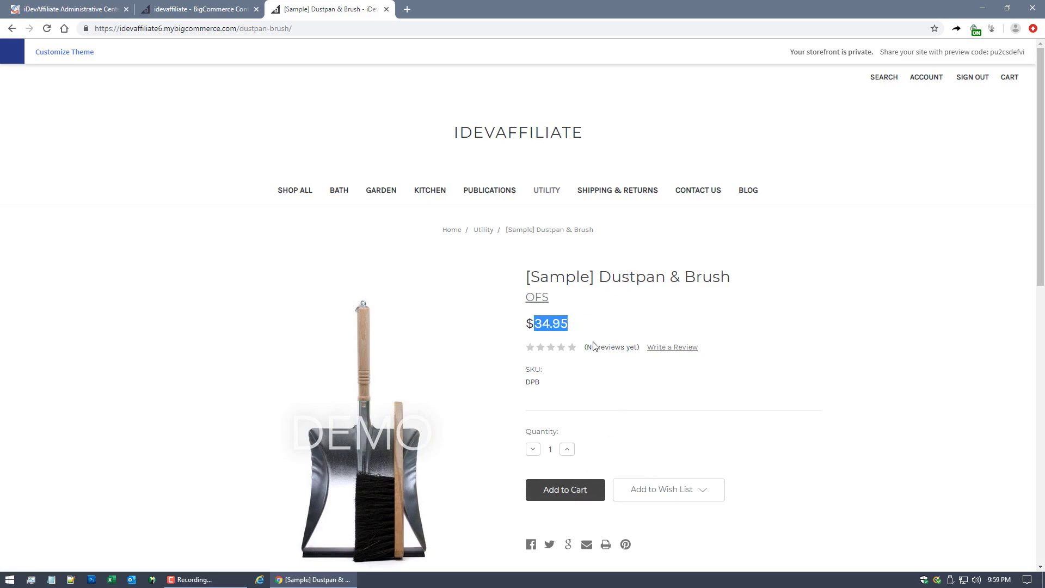
{"action": "left_click_drag", "start_coordinate": [526, 388], "coordinate": [543, 385]}
- Add one Dustpan & Brush to the cart, place the order with Cash on Delivery, and check its order number
{"action": "left_click", "coordinate": [542, 495]}
{"action": "left_click", "coordinate": [773, 142]}
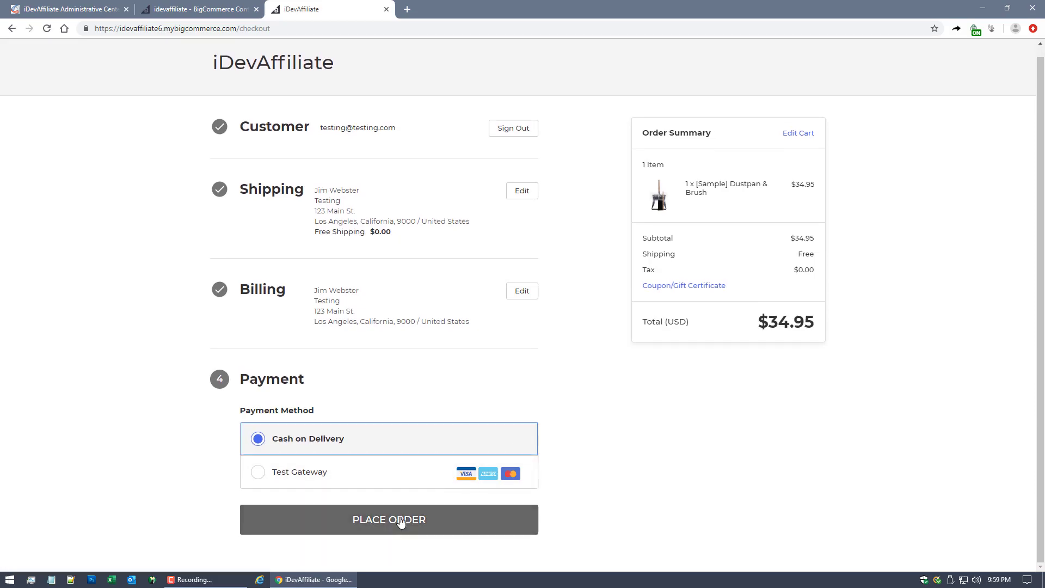
{"action": "left_click", "coordinate": [409, 519]}
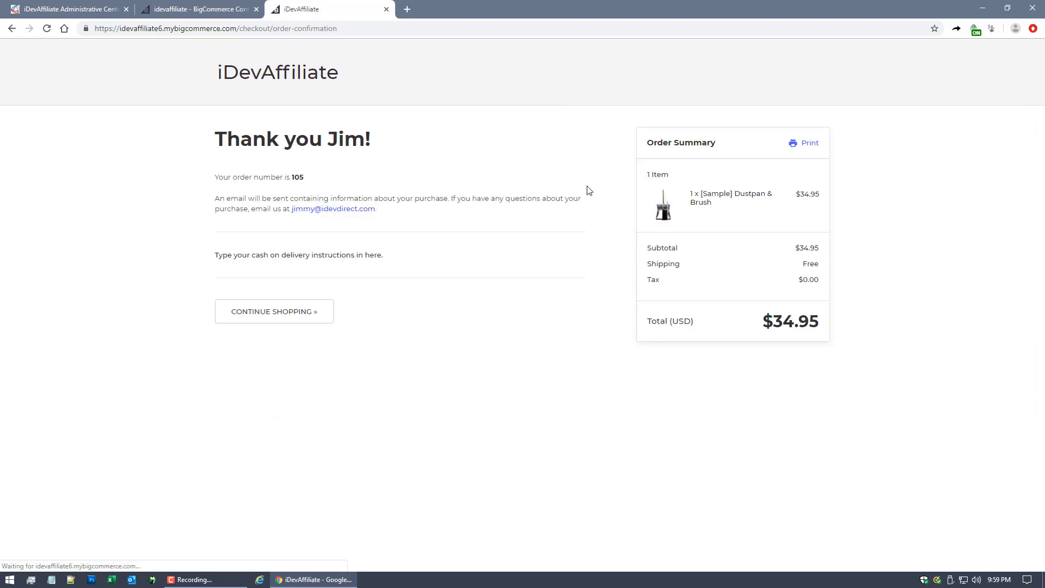
{"action": "double_click", "coordinate": [298, 177]}
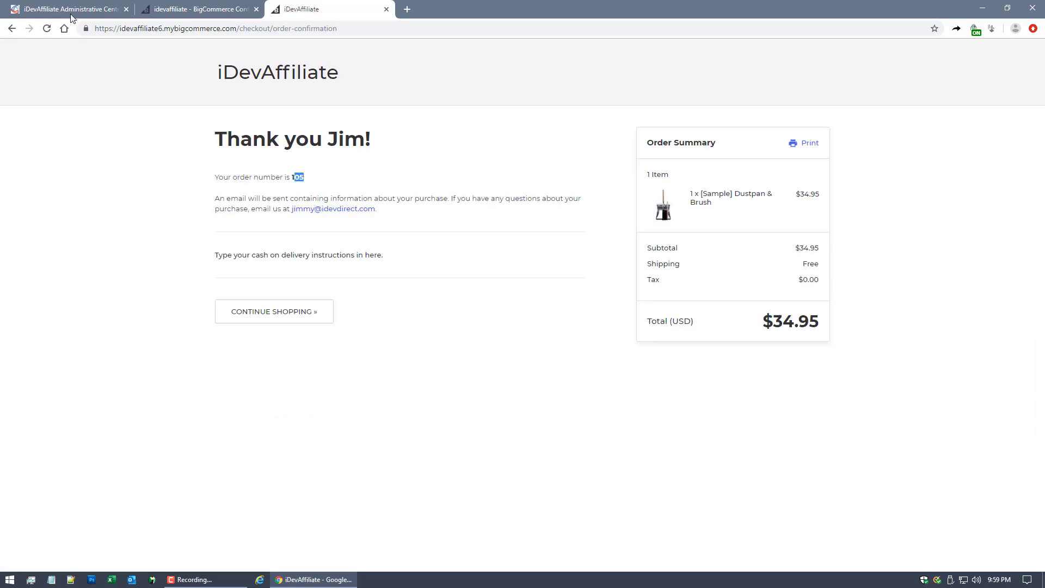
- Switch to iDevAffiliate, list the commissions pending approval, and open the details of the newest order's commission
{"action": "left_click", "coordinate": [70, 9]}
{"action": "left_click", "coordinate": [73, 147]}
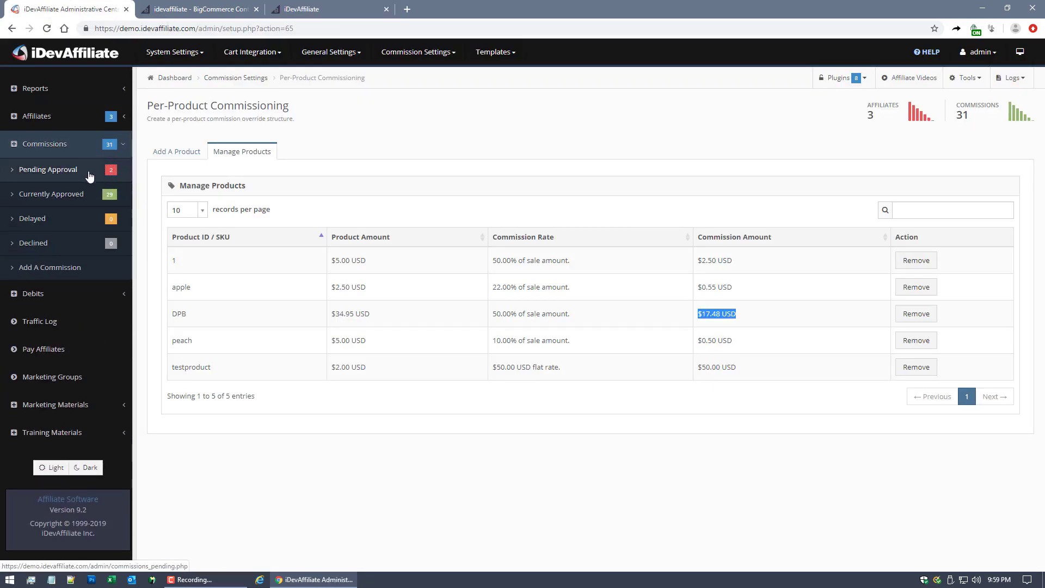
{"action": "left_click", "coordinate": [90, 175]}
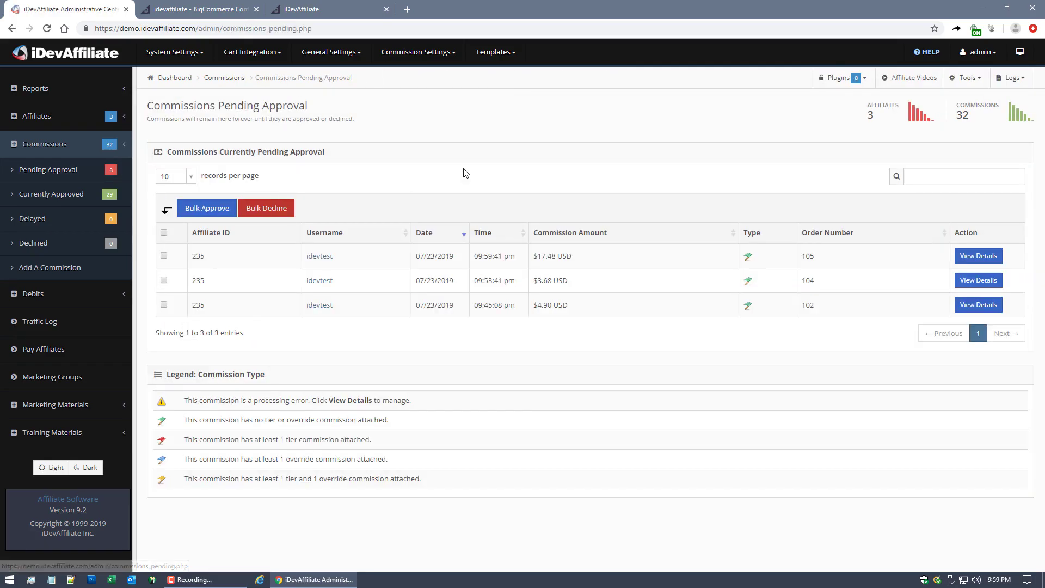
{"action": "left_click", "coordinate": [974, 256]}
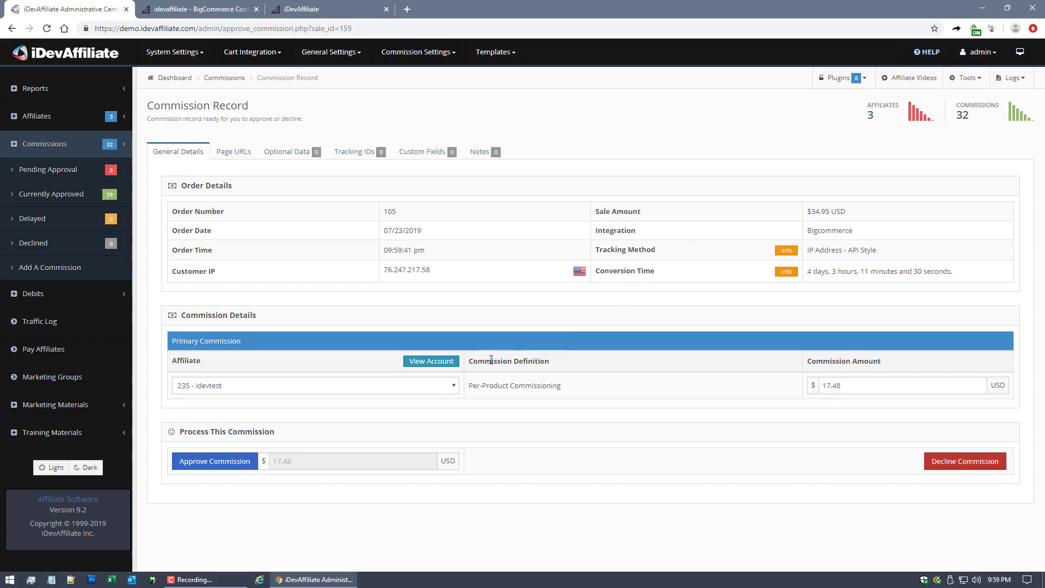
- Examine the Dustpan & Brush order's commission record, checking its commission definition, sale amount, integration, and commission amount
{"action": "left_click_drag", "start_coordinate": [478, 359], "coordinate": [532, 360]}
{"action": "left_click_drag", "start_coordinate": [473, 385], "coordinate": [541, 387]}
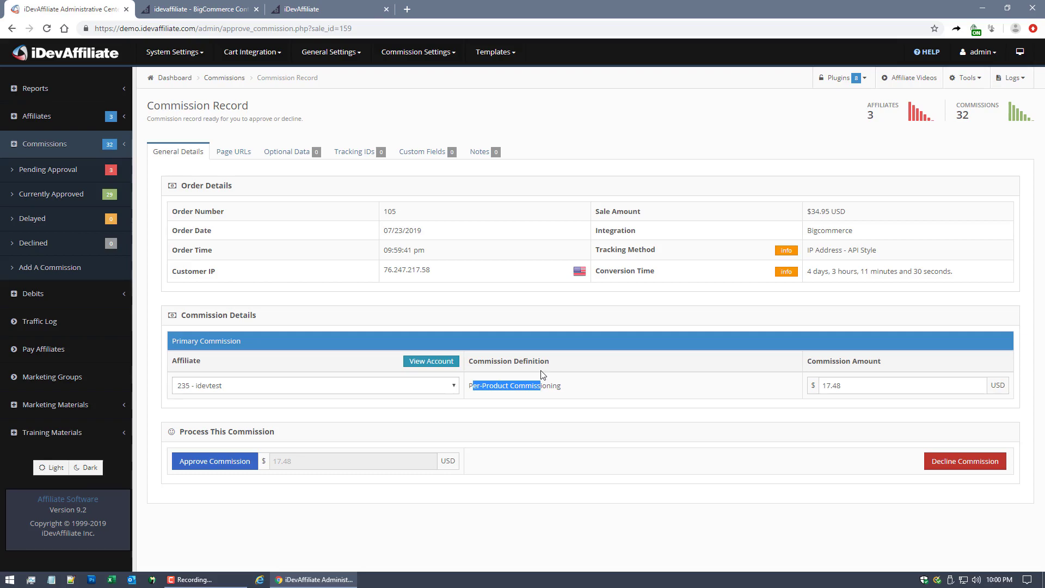
{"action": "left_click_drag", "start_coordinate": [811, 211], "coordinate": [847, 211]}
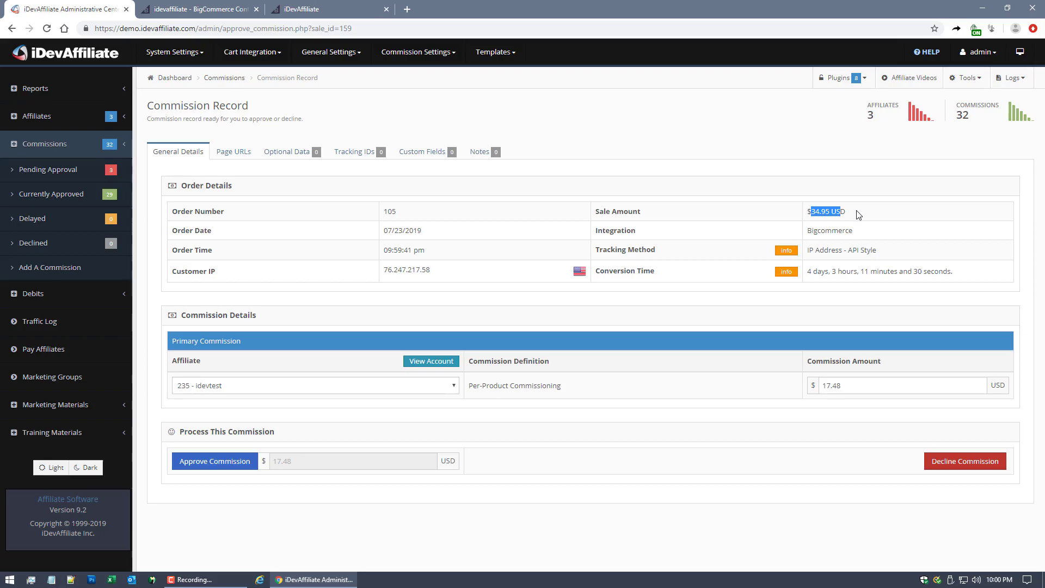
{"action": "double_click", "coordinate": [885, 229]}
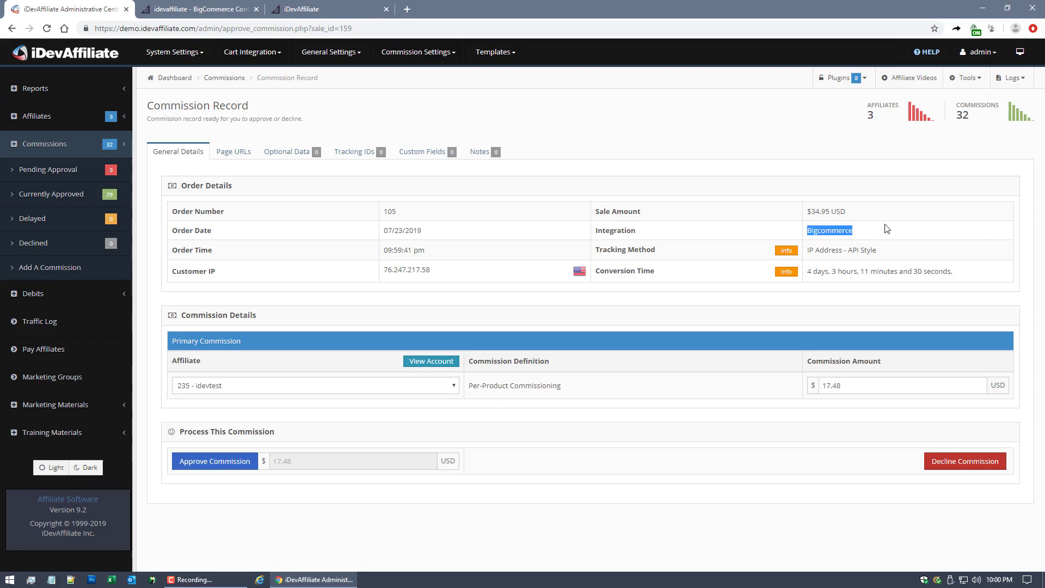
{"action": "left_click", "coordinate": [757, 345]}
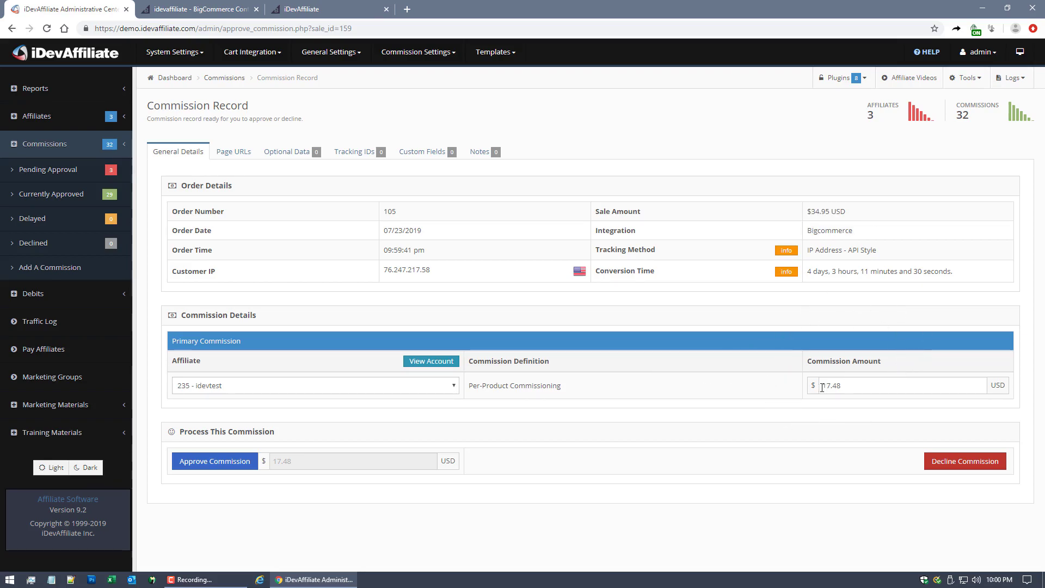
{"action": "left_click_drag", "start_coordinate": [473, 386], "coordinate": [561, 384]}
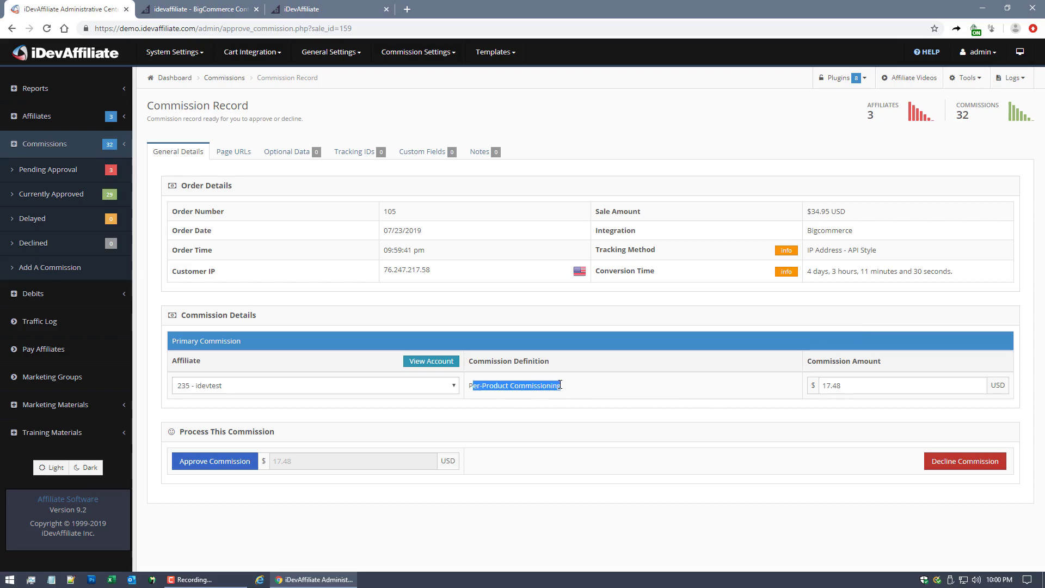
{"action": "double_click", "coordinate": [845, 384]}
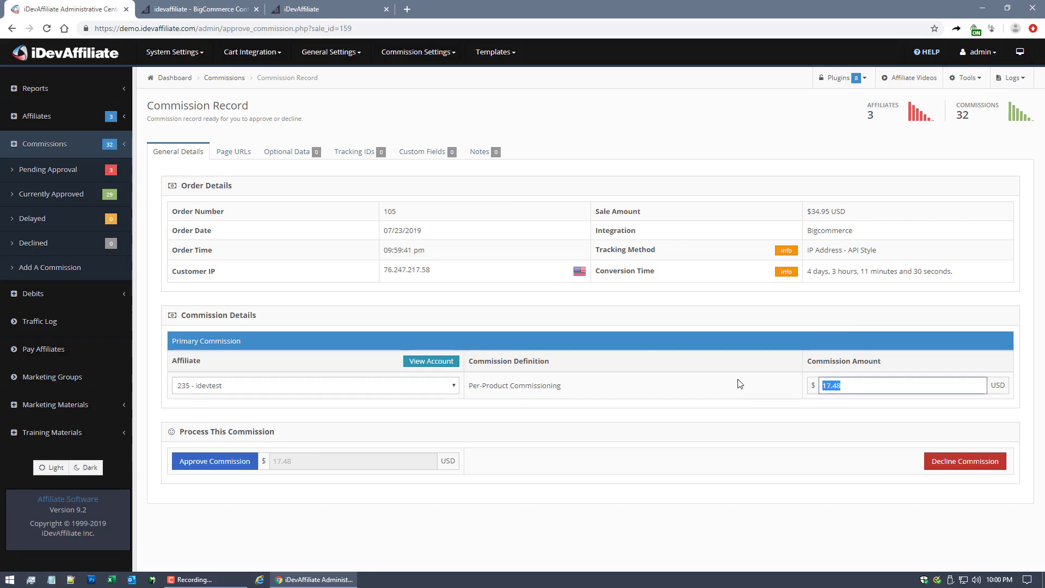